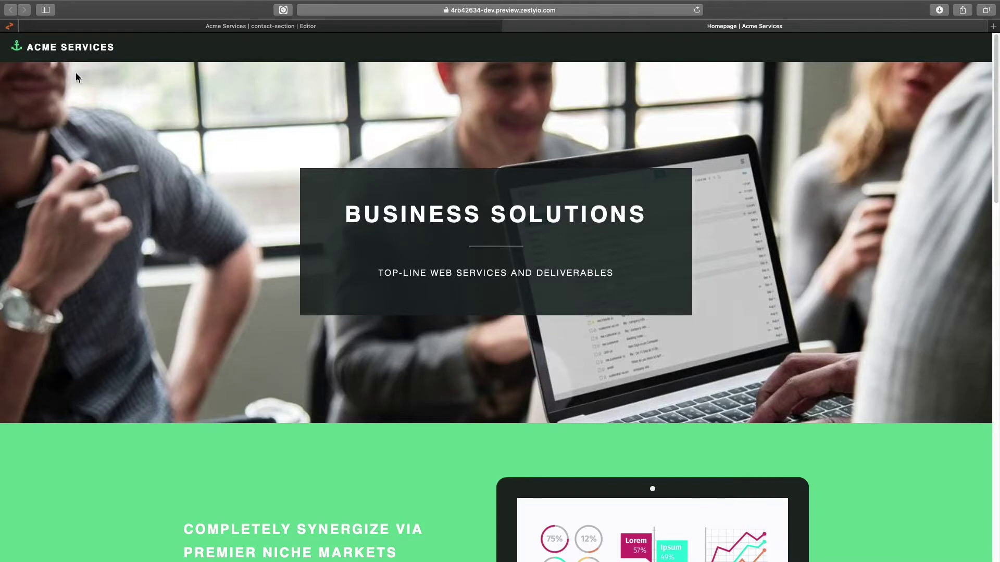
Bring the static template pages window in front of the Acme preview.
{"action": "scroll", "coordinate": [927, 282], "scroll_direction": "down", "scroll_amount": 10}
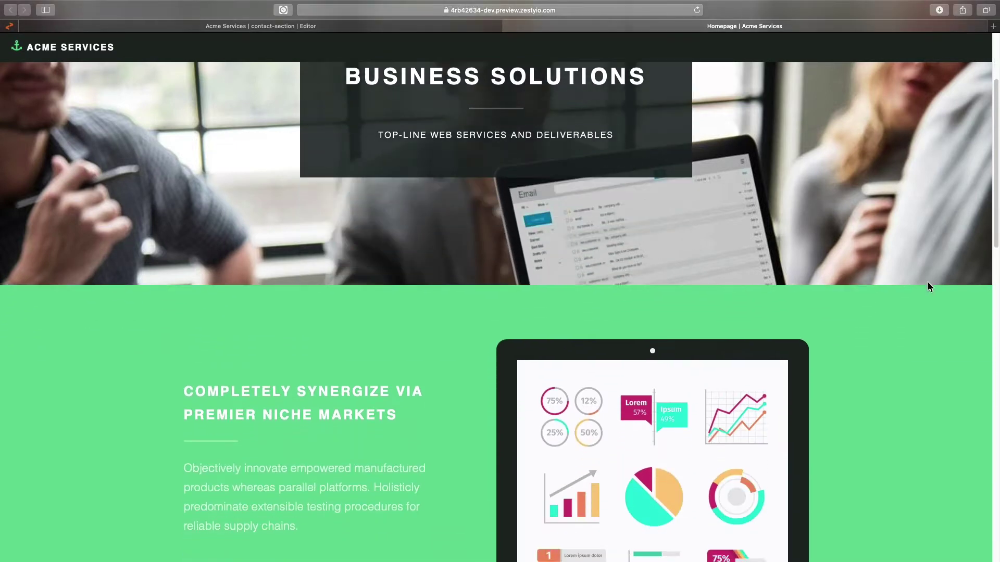
{"action": "scroll", "coordinate": [927, 286], "scroll_direction": "down", "scroll_amount": 15}
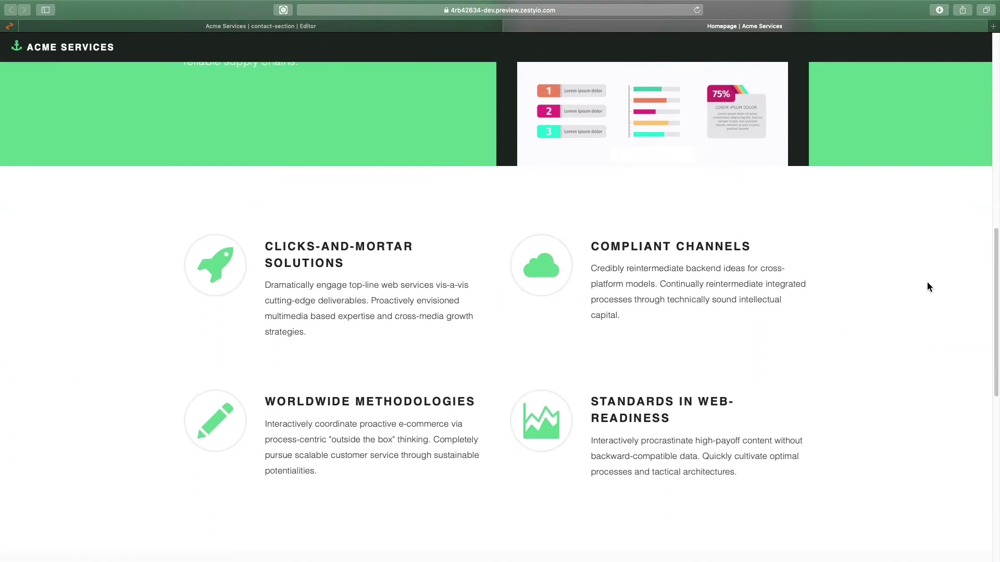
{"action": "scroll", "coordinate": [927, 283], "scroll_direction": "down", "scroll_amount": 8}
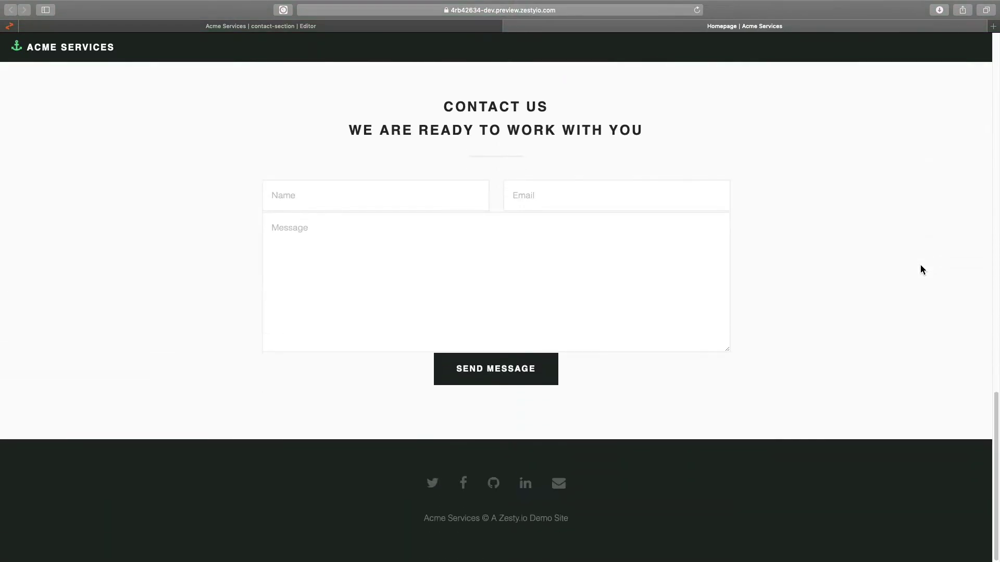
{"action": "scroll", "coordinate": [921, 372], "scroll_direction": "up", "scroll_amount": 12}
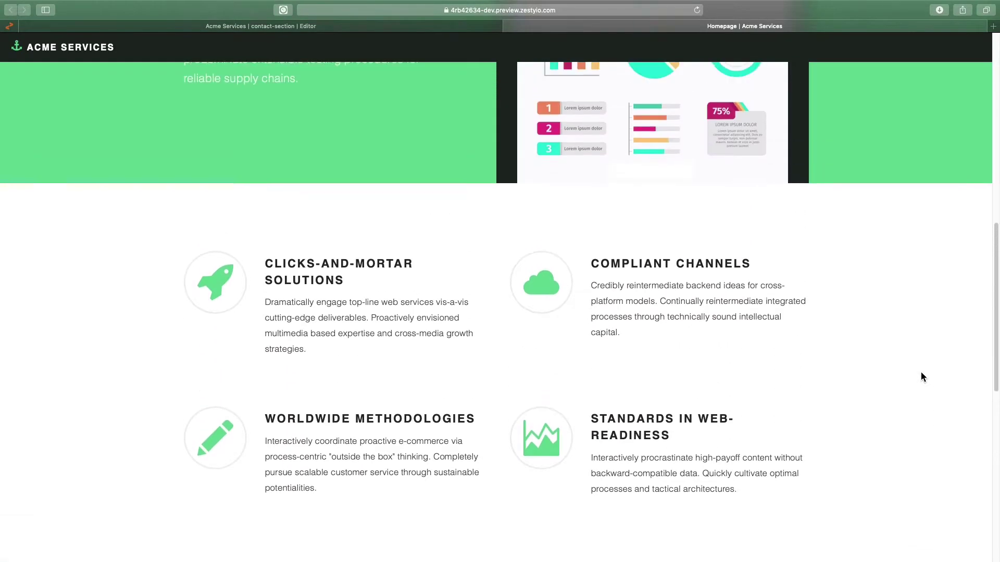
{"action": "scroll", "coordinate": [920, 374], "scroll_direction": "down", "scroll_amount": 5}
{"action": "scroll", "coordinate": [918, 363], "scroll_direction": "up", "scroll_amount": 4}
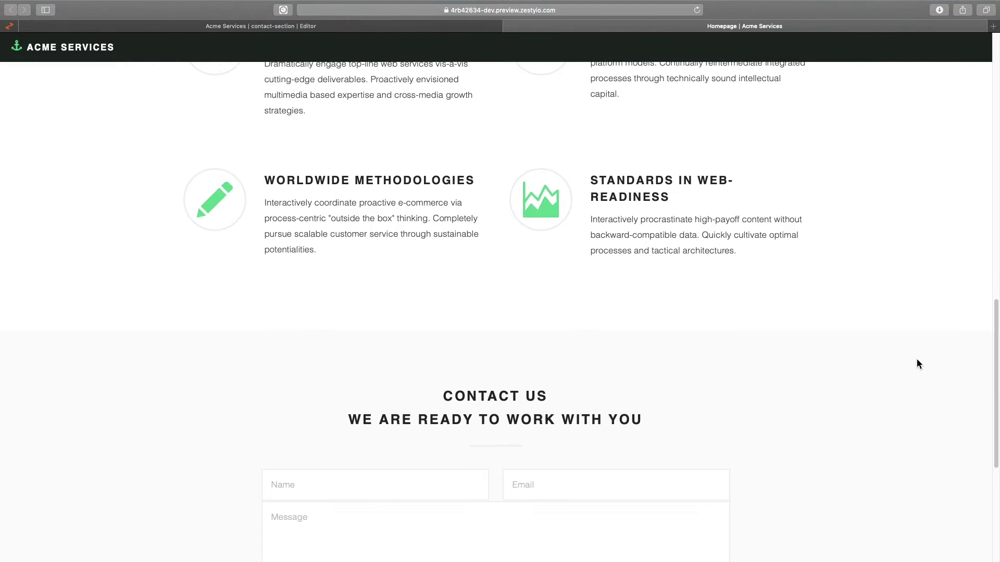
{"action": "scroll", "coordinate": [916, 361], "scroll_direction": "up", "scroll_amount": 1}
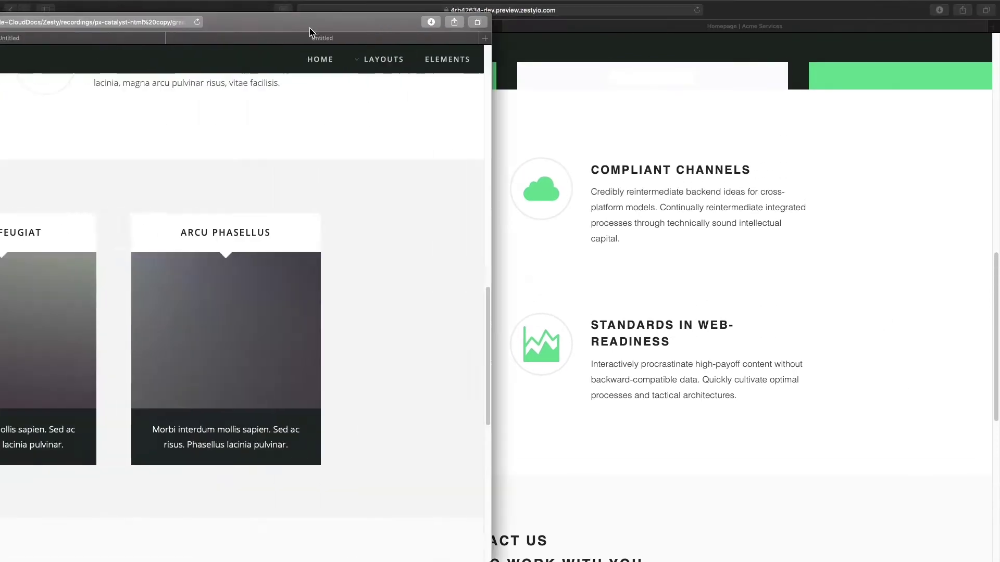
{"action": "left_click_drag", "start_coordinate": [295, 26], "coordinate": [785, 26]}
View the card grid template, then the article template with its 'Magna Feugiat' sidebar.
{"action": "scroll", "coordinate": [888, 201], "scroll_direction": "up", "scroll_amount": 5}
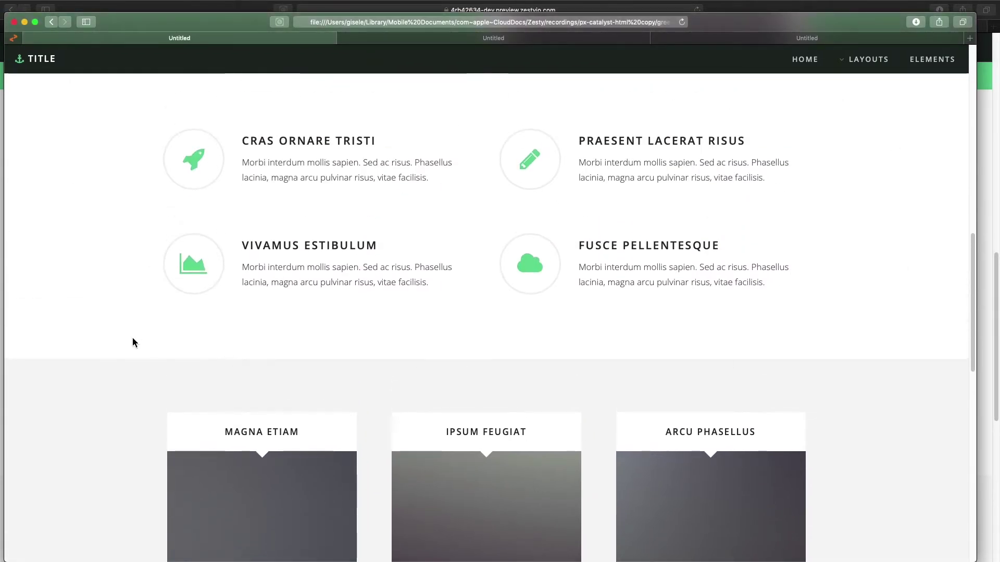
{"action": "scroll", "coordinate": [133, 342], "scroll_direction": "down", "scroll_amount": 5}
{"action": "scroll", "coordinate": [115, 261], "scroll_direction": "up", "scroll_amount": 1}
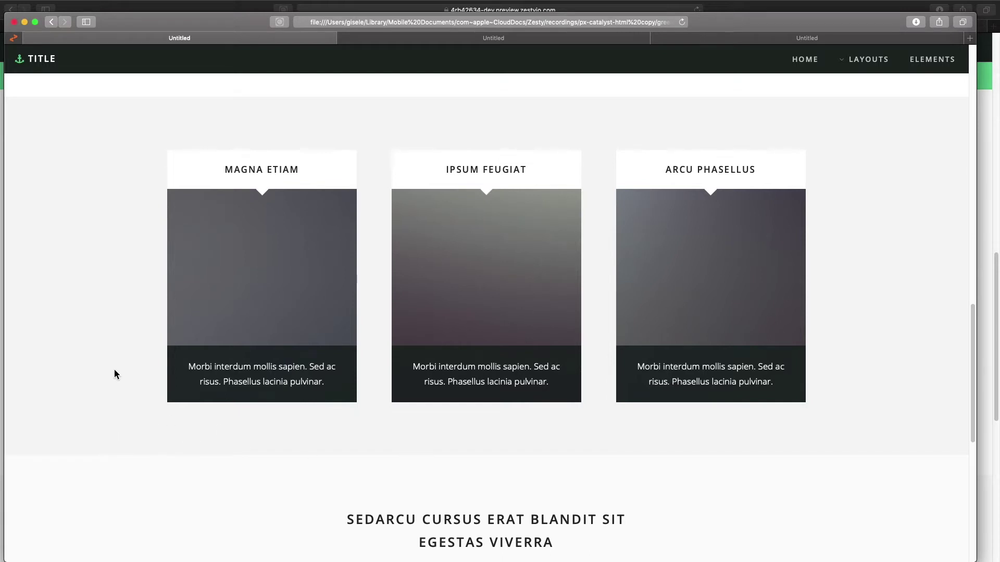
{"action": "left_click", "coordinate": [518, 41]}
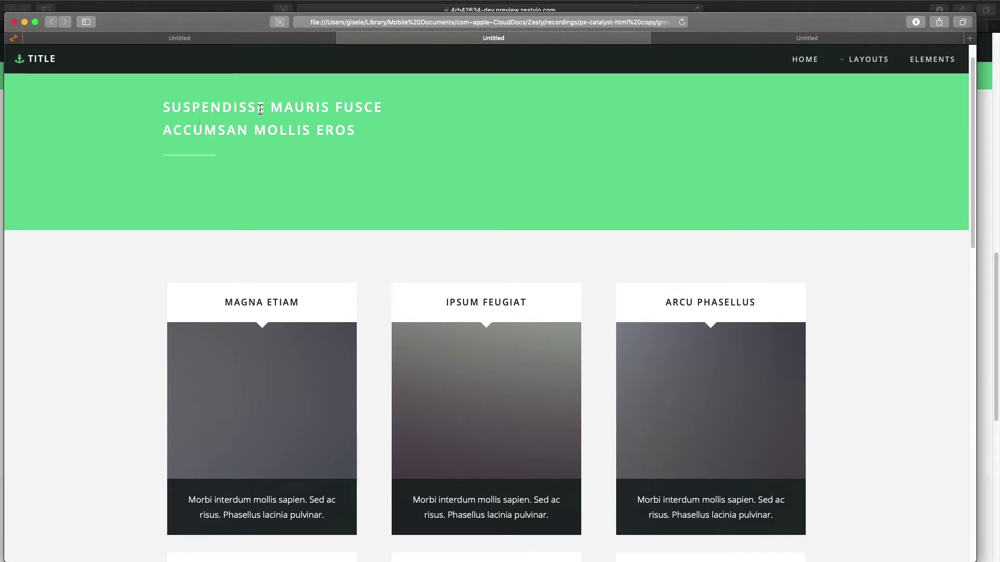
{"action": "scroll", "coordinate": [92, 300], "scroll_direction": "down", "scroll_amount": 10}
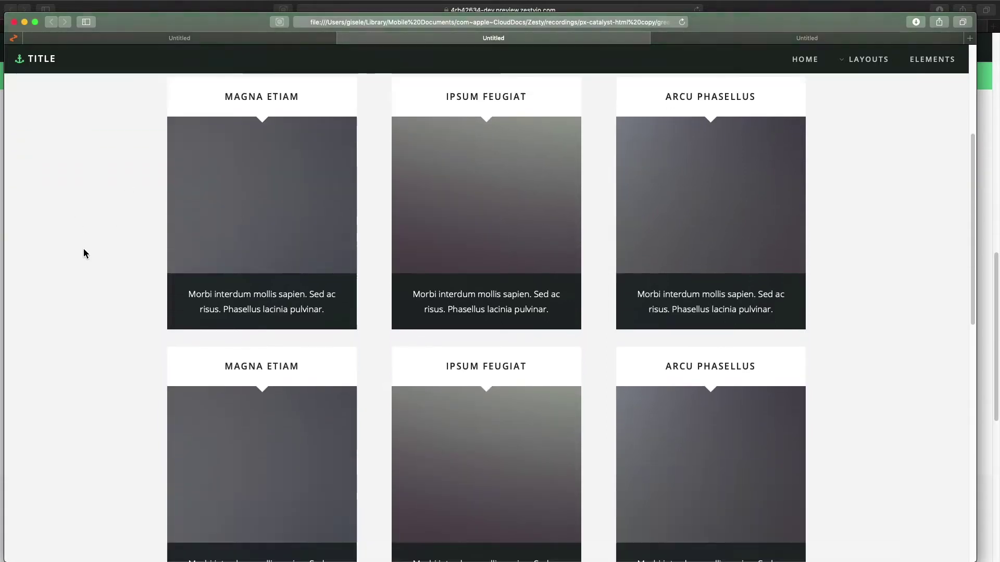
{"action": "scroll", "coordinate": [71, 251], "scroll_direction": "up", "scroll_amount": 4}
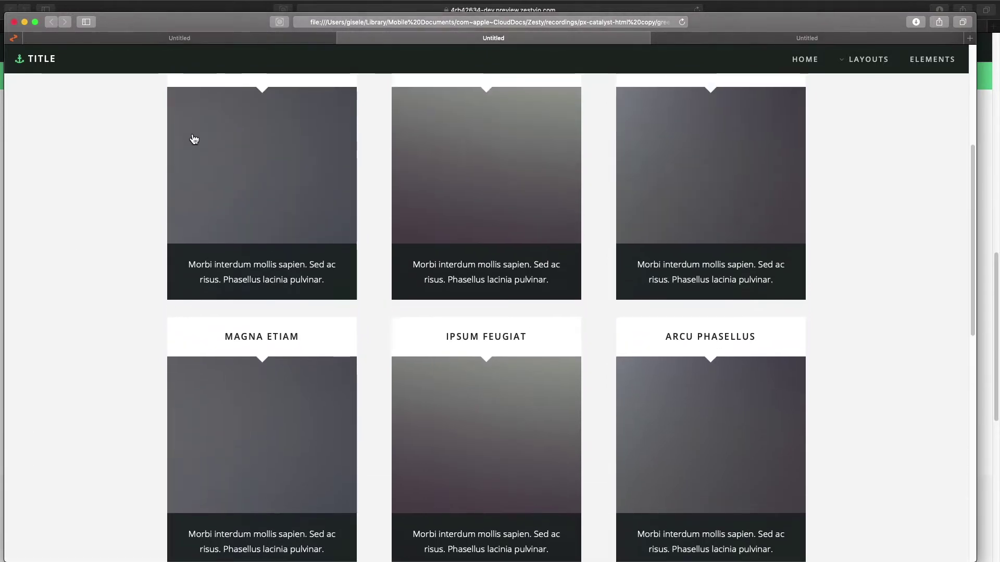
{"action": "left_click", "coordinate": [810, 45]}
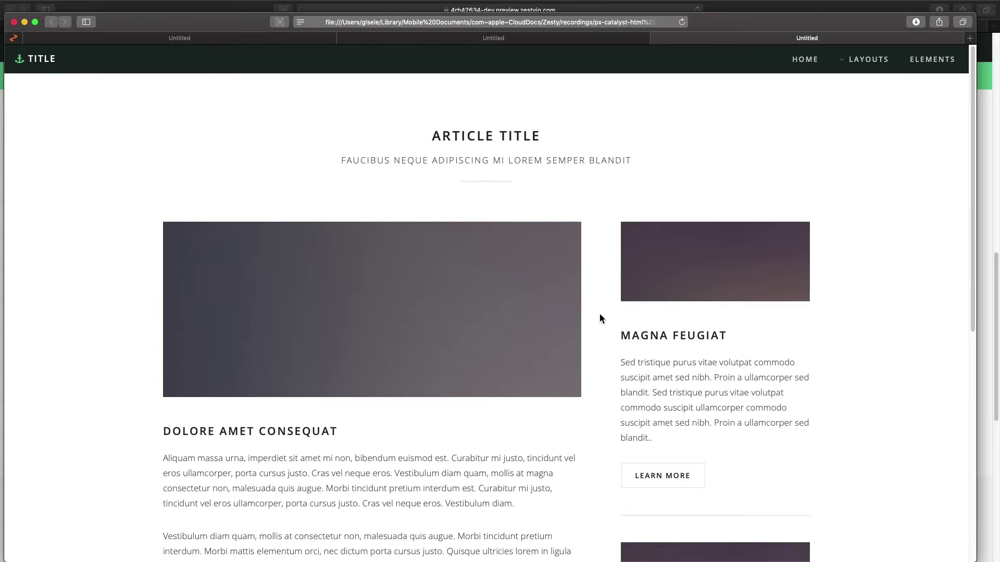
Scroll through the article template, then revisit the card grid template page.
{"action": "scroll", "coordinate": [602, 313], "scroll_direction": "down", "scroll_amount": 5}
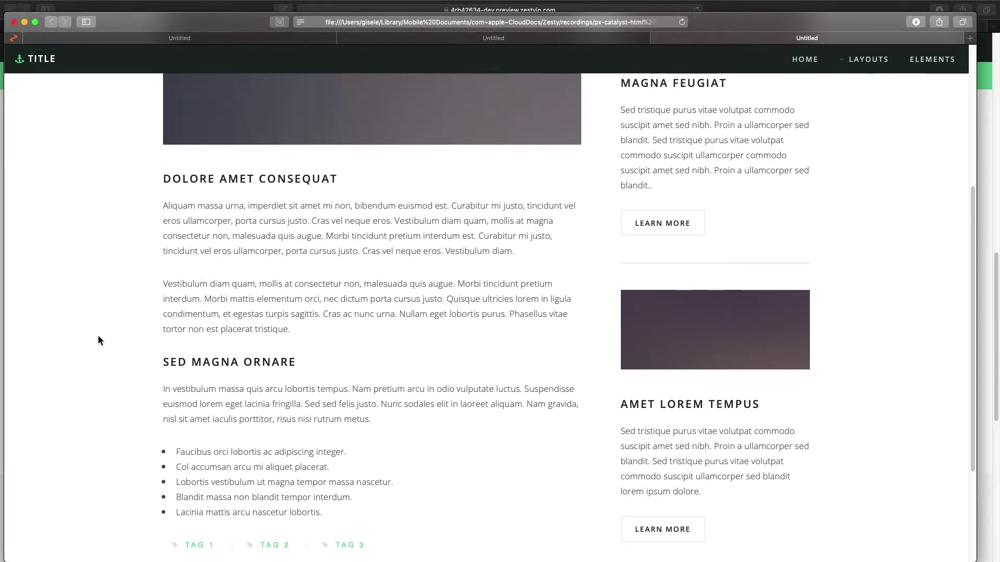
{"action": "scroll", "coordinate": [100, 339], "scroll_direction": "down", "scroll_amount": 3}
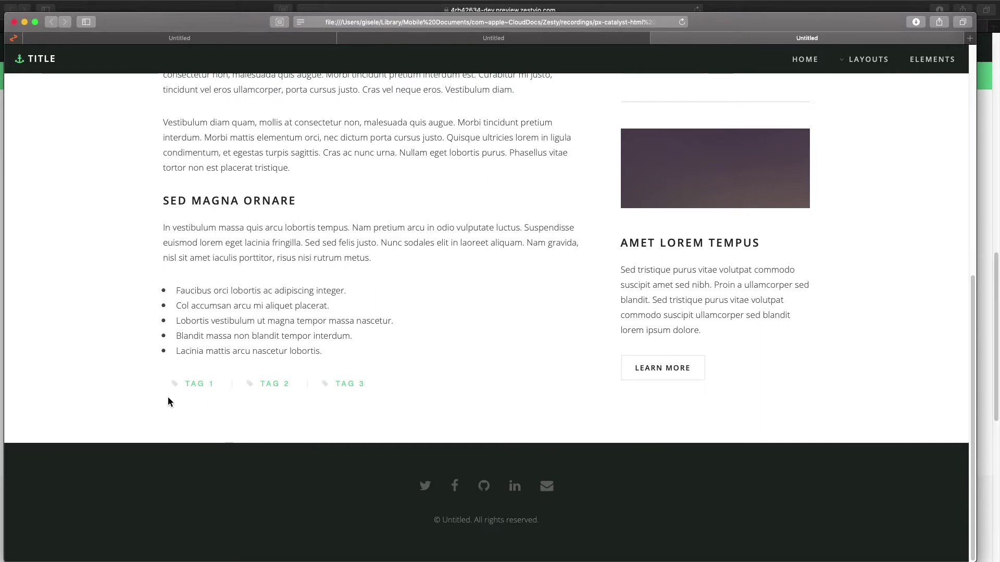
{"action": "left_click", "coordinate": [472, 41]}
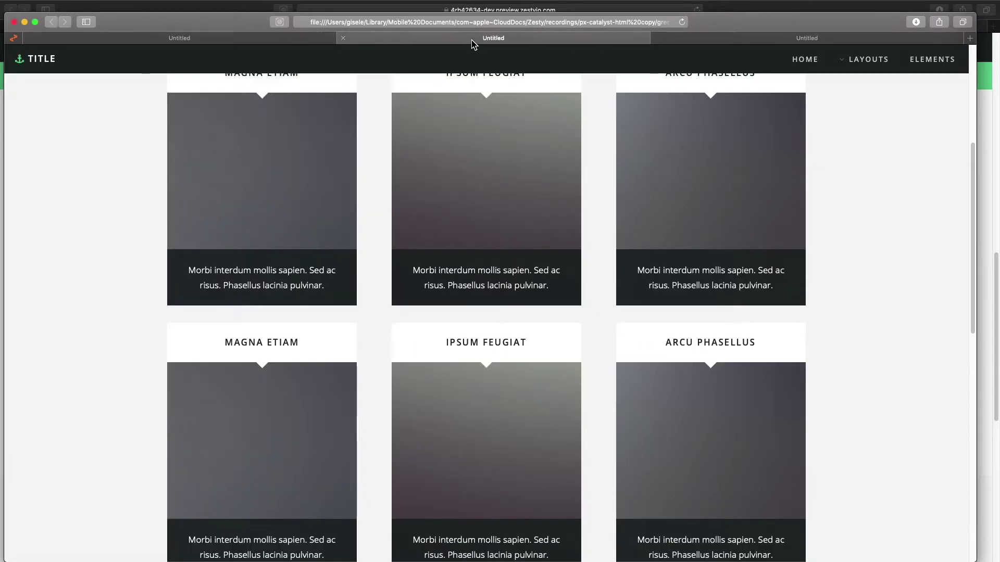
{"action": "scroll", "coordinate": [97, 162], "scroll_direction": "up", "scroll_amount": 5}
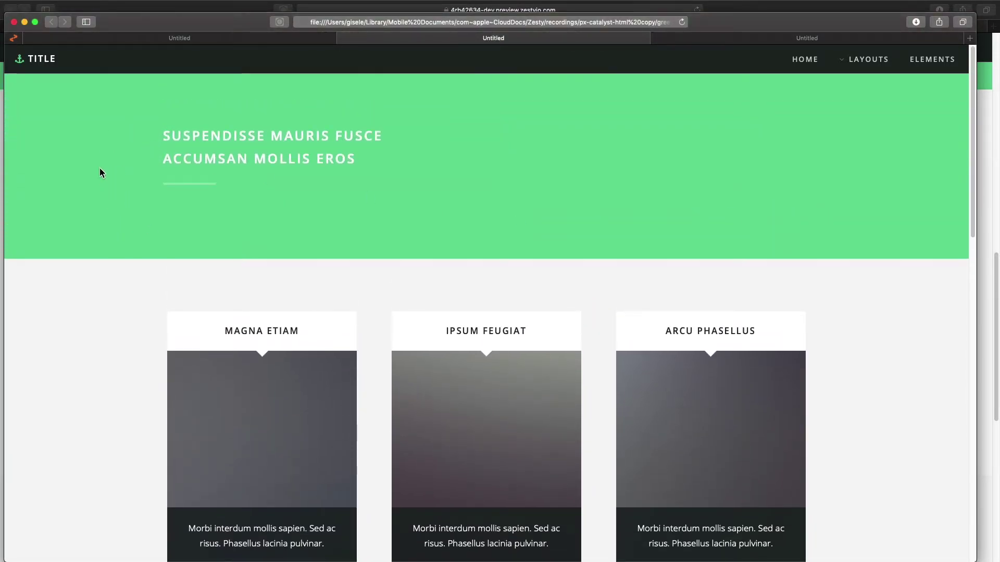
{"action": "scroll", "coordinate": [107, 324], "scroll_direction": "down", "scroll_amount": 3}
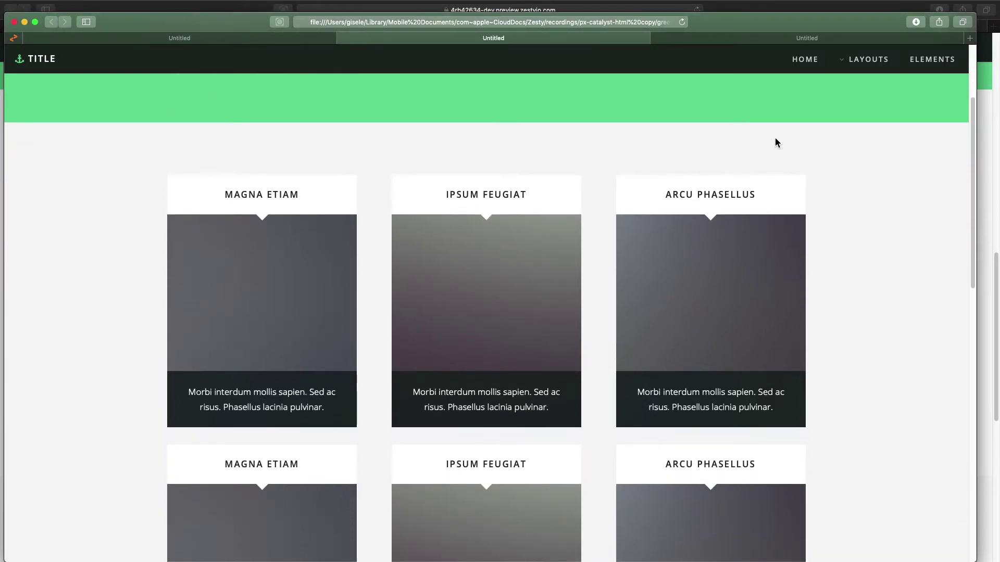
Recheck the article template, then move its window aside to reach the Zesty.io dashboard.
{"action": "left_click", "coordinate": [756, 41]}
{"action": "scroll", "coordinate": [868, 235], "scroll_direction": "up", "scroll_amount": 7}
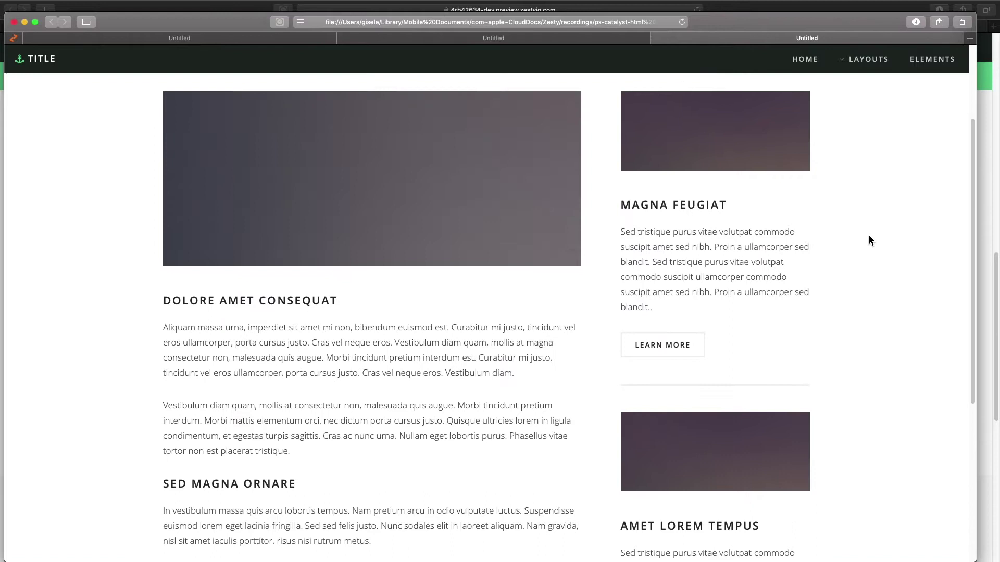
{"action": "scroll", "coordinate": [869, 235], "scroll_direction": "up", "scroll_amount": 2}
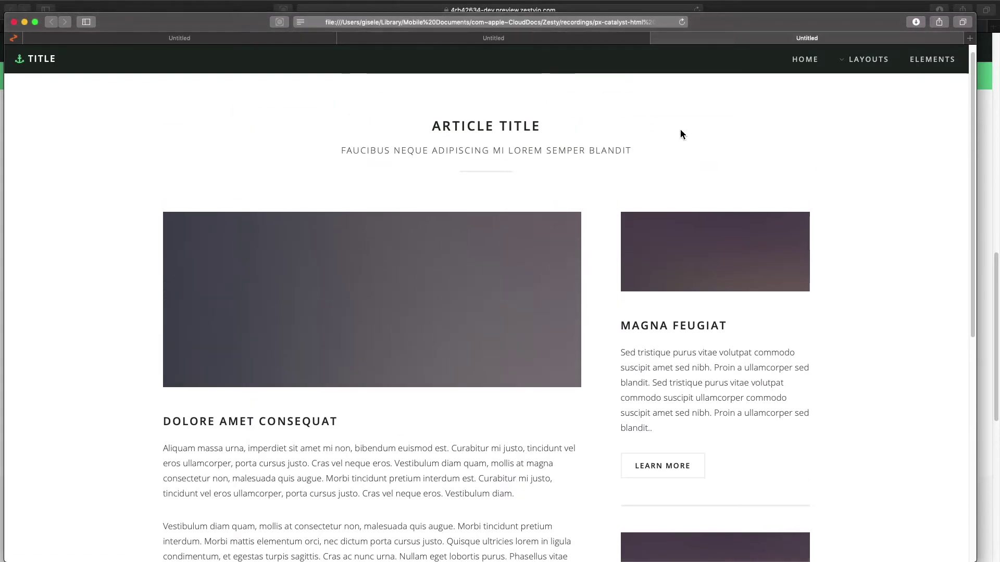
{"action": "scroll", "coordinate": [849, 189], "scroll_direction": "down", "scroll_amount": 3}
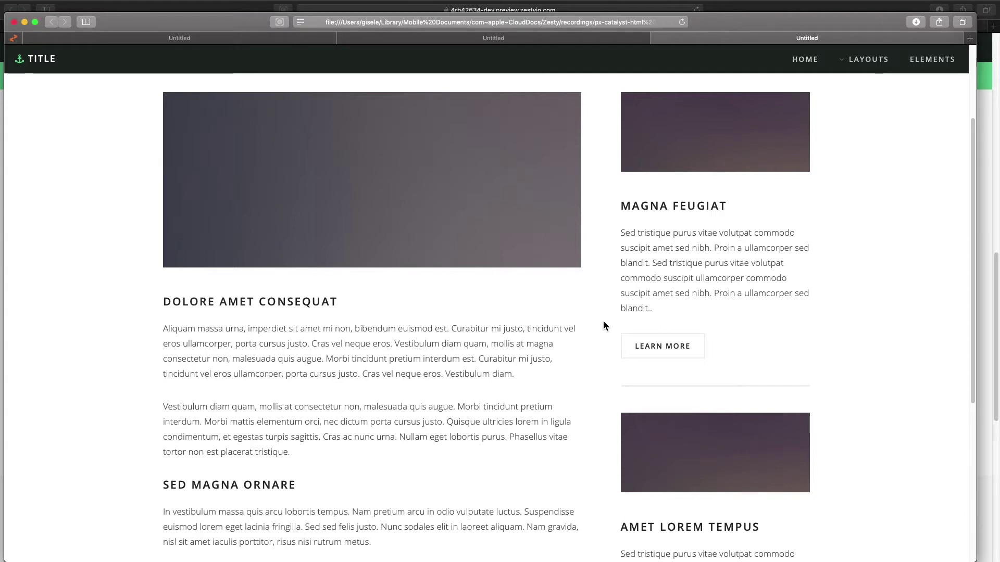
{"action": "scroll", "coordinate": [603, 326], "scroll_direction": "down", "scroll_amount": 5}
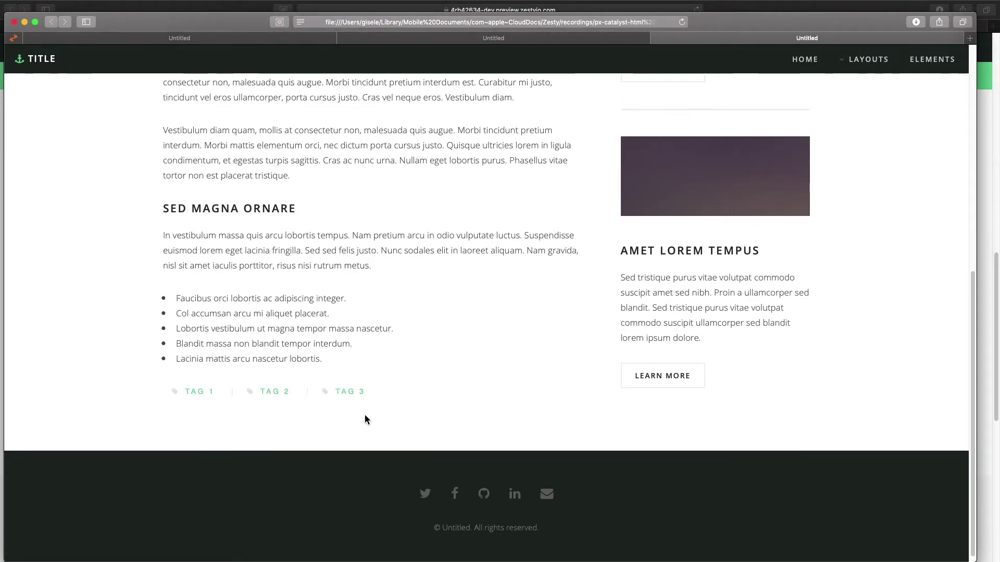
{"action": "scroll", "coordinate": [841, 367], "scroll_direction": "up", "scroll_amount": 8}
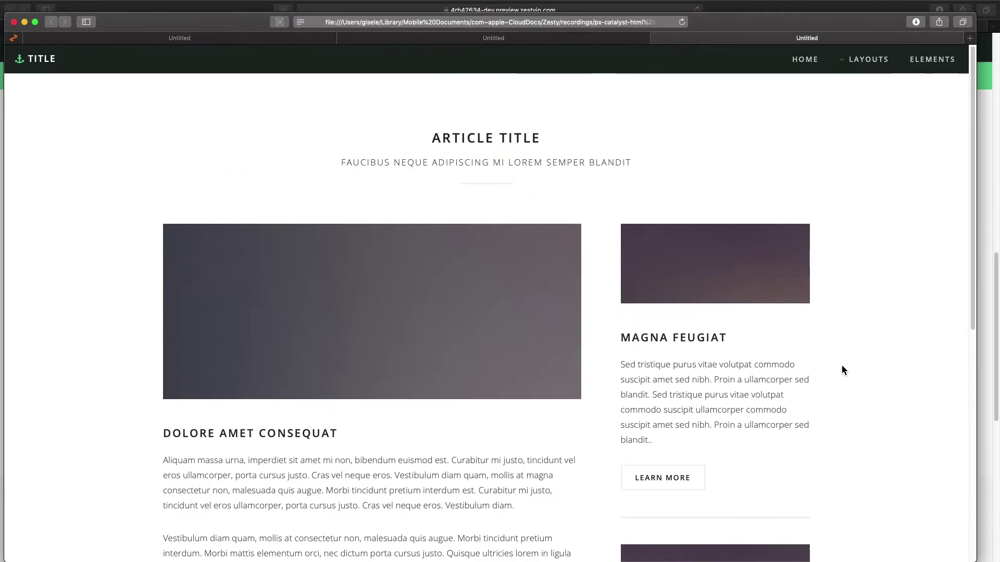
{"action": "left_click_drag", "start_coordinate": [875, 28], "coordinate": [0, 18]}
{"action": "left_click", "coordinate": [357, 26]}
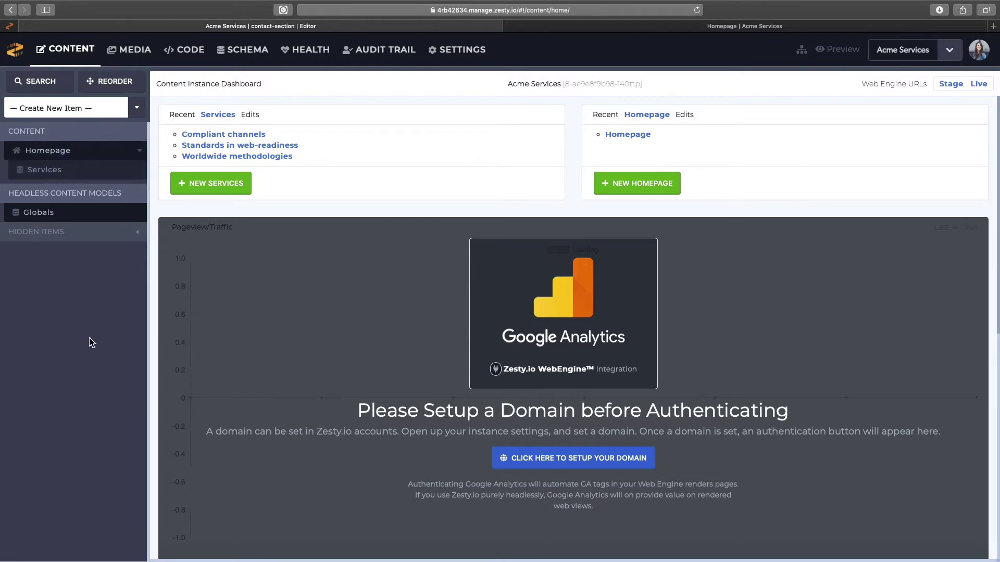
Open the Schema section to start a new content model.
{"action": "left_click", "coordinate": [260, 54]}
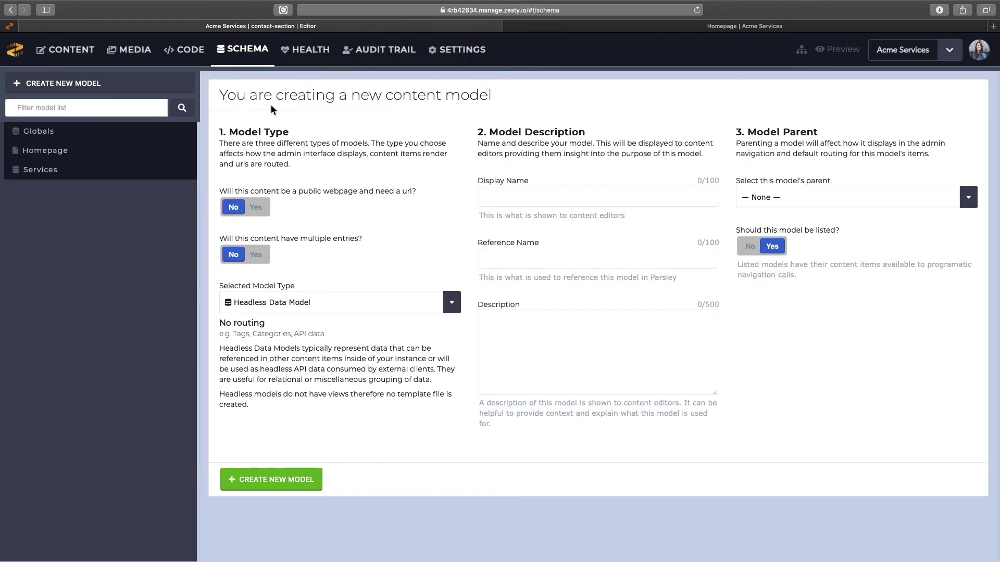
Create a Single Page Model named Blog.
{"action": "left_click", "coordinate": [318, 305]}
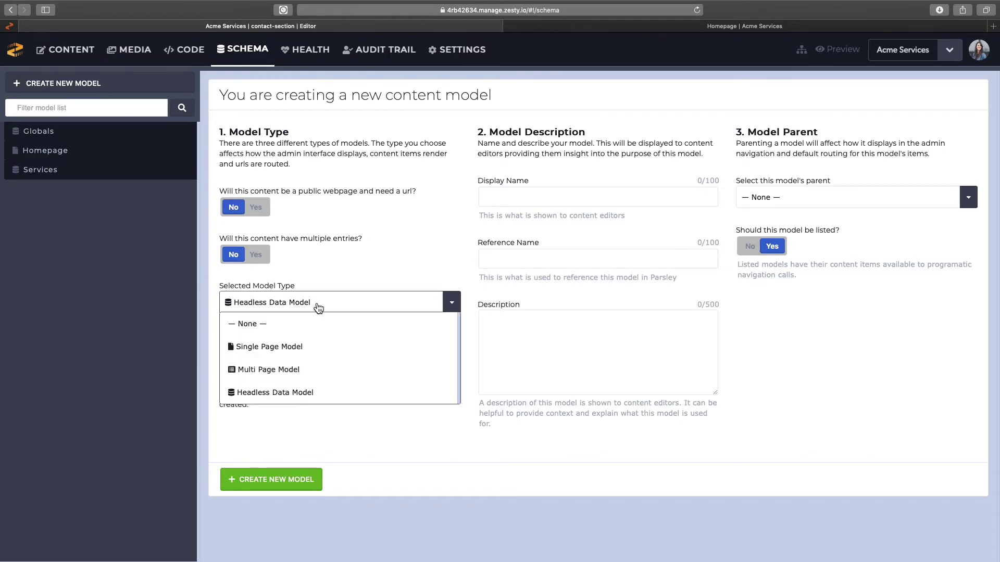
{"action": "left_click", "coordinate": [288, 352]}
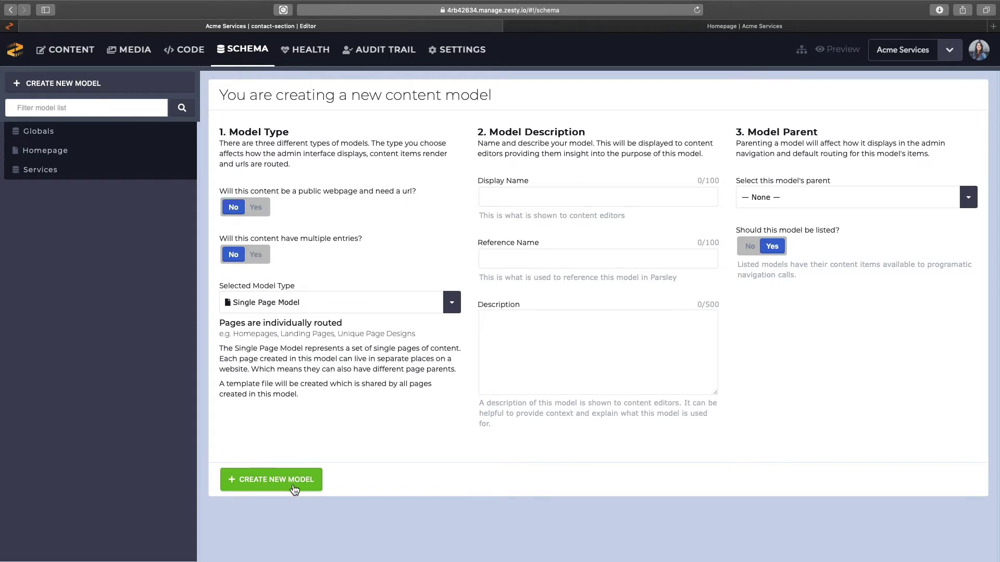
{"action": "left_click", "coordinate": [576, 206]}
{"action": "type", "text": "Blog"}
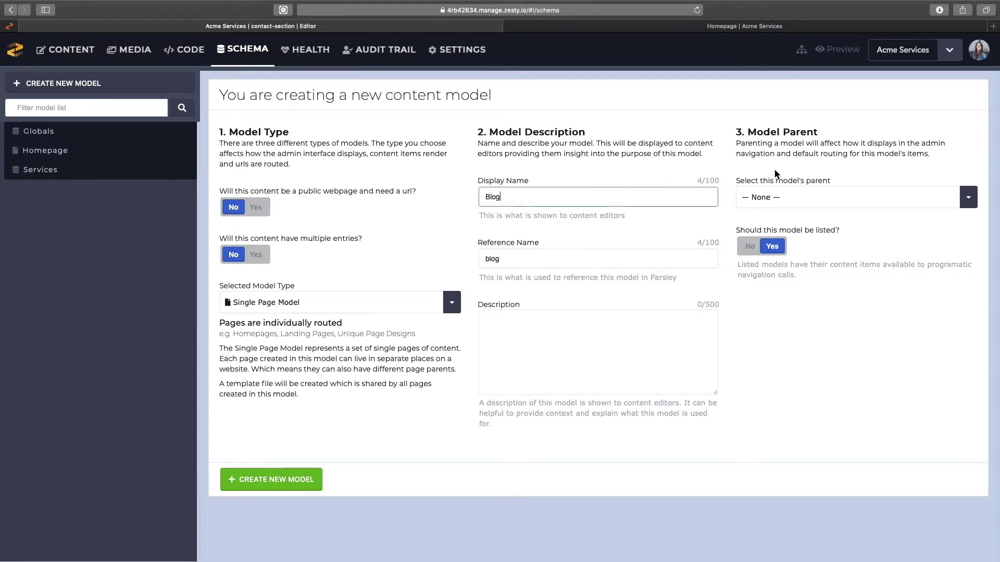
{"action": "left_click", "coordinate": [284, 485]}
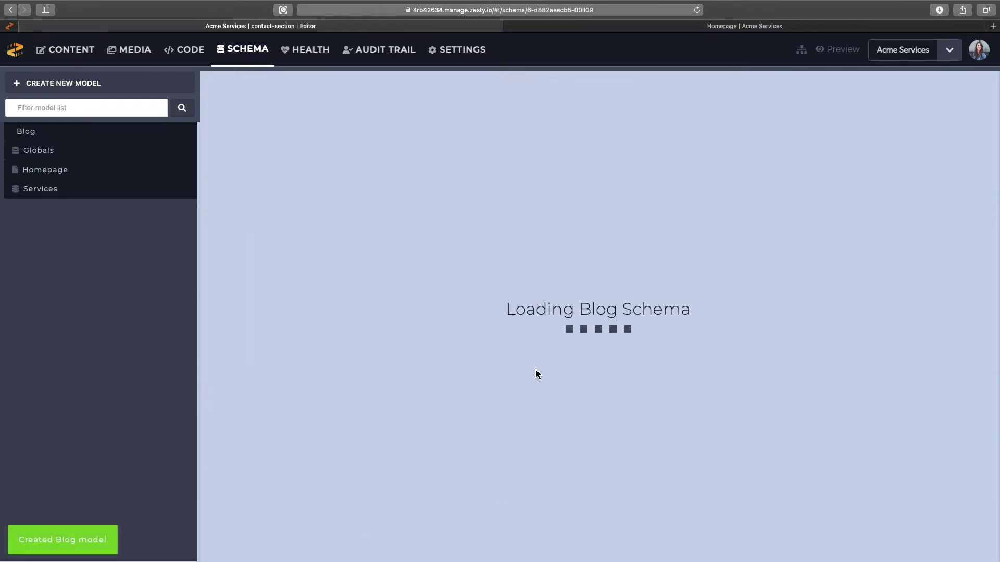
Add a required Text field labelled Title to the Blog model.
{"action": "left_click", "coordinate": [366, 95]}
{"action": "left_click", "coordinate": [276, 139]}
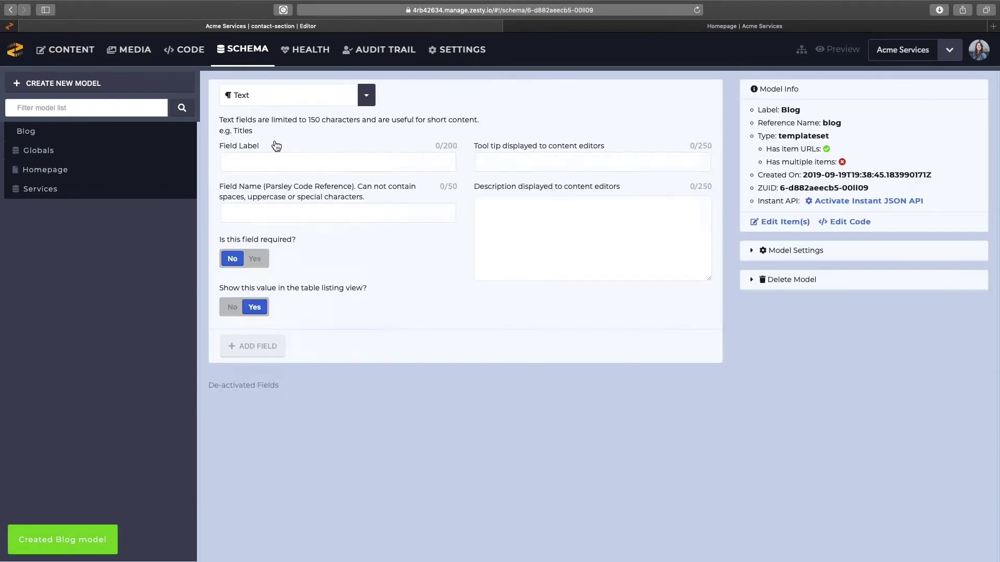
{"action": "left_click", "coordinate": [281, 165]}
{"action": "type", "text": "Title"}
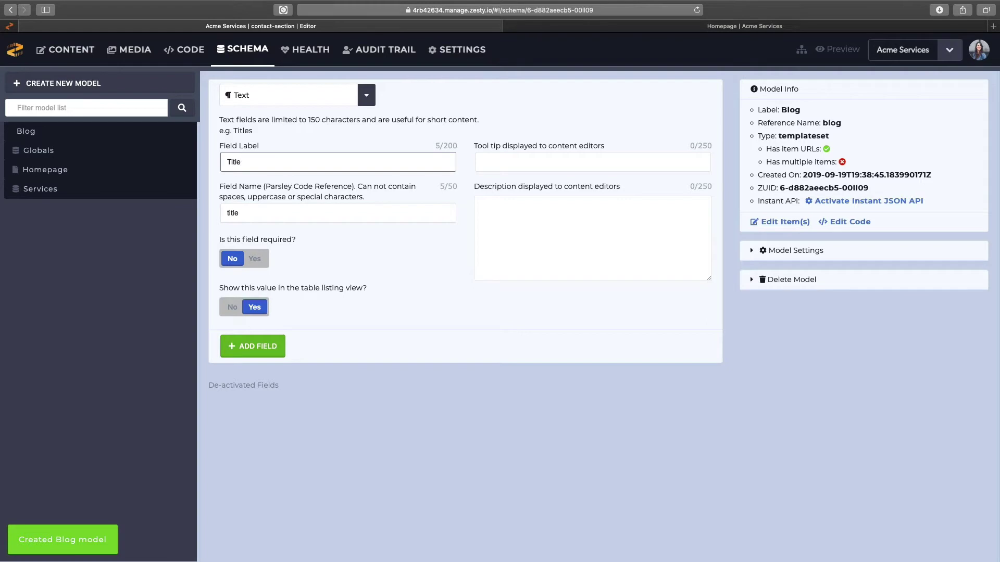
{"action": "left_click", "coordinate": [263, 259]}
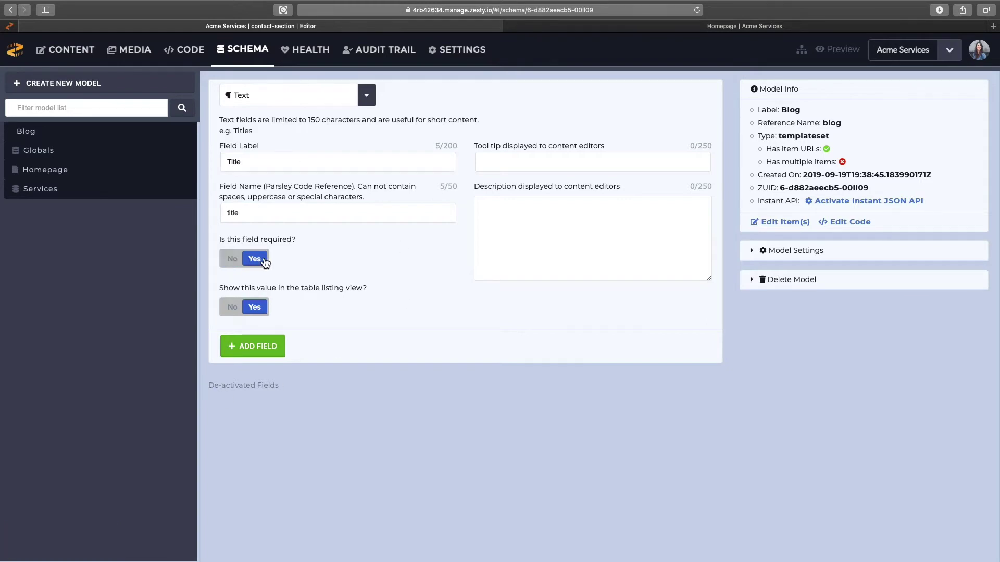
{"action": "left_click", "coordinate": [250, 347]}
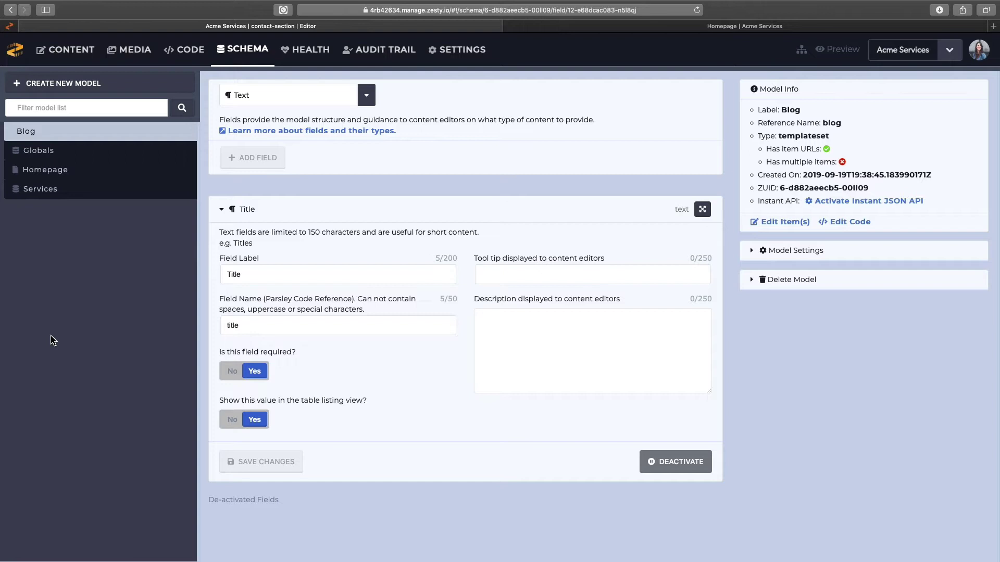
Create a Multi Page Model named Categories with Blog as its parent.
{"action": "left_click", "coordinate": [43, 85]}
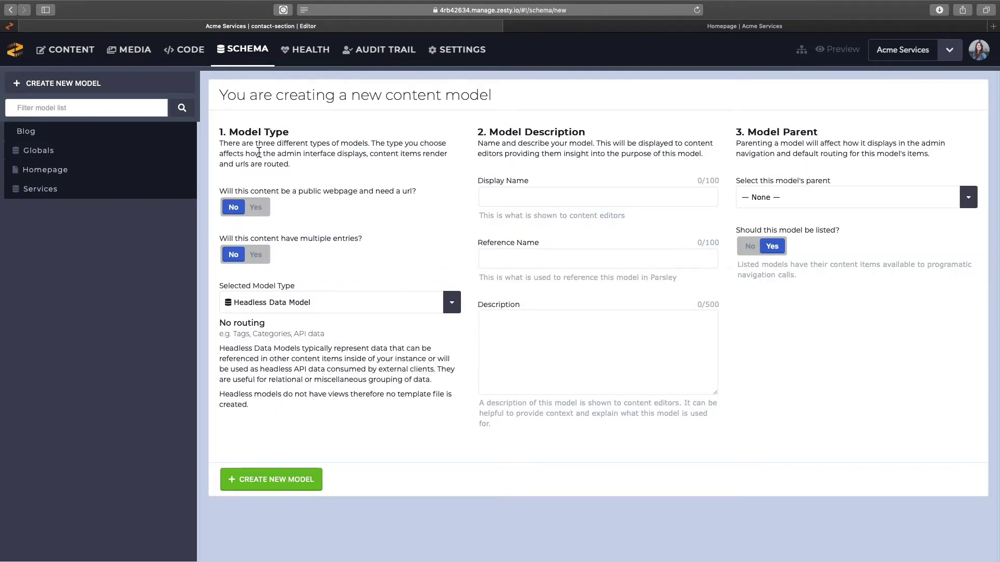
{"action": "left_click", "coordinate": [342, 303]}
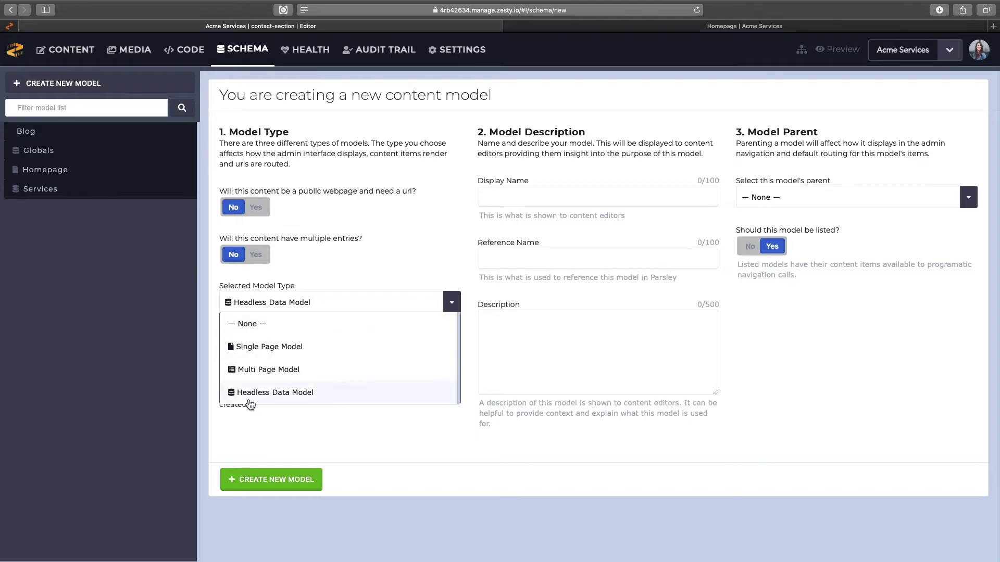
{"action": "left_click", "coordinate": [301, 371]}
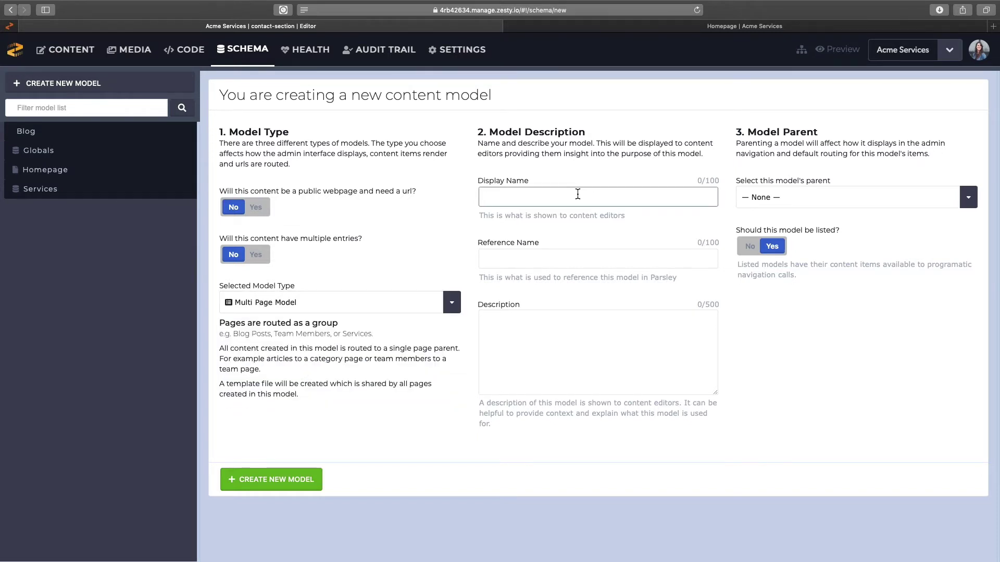
{"action": "type", "text": "Categories"}
{"action": "left_click", "coordinate": [800, 197]}
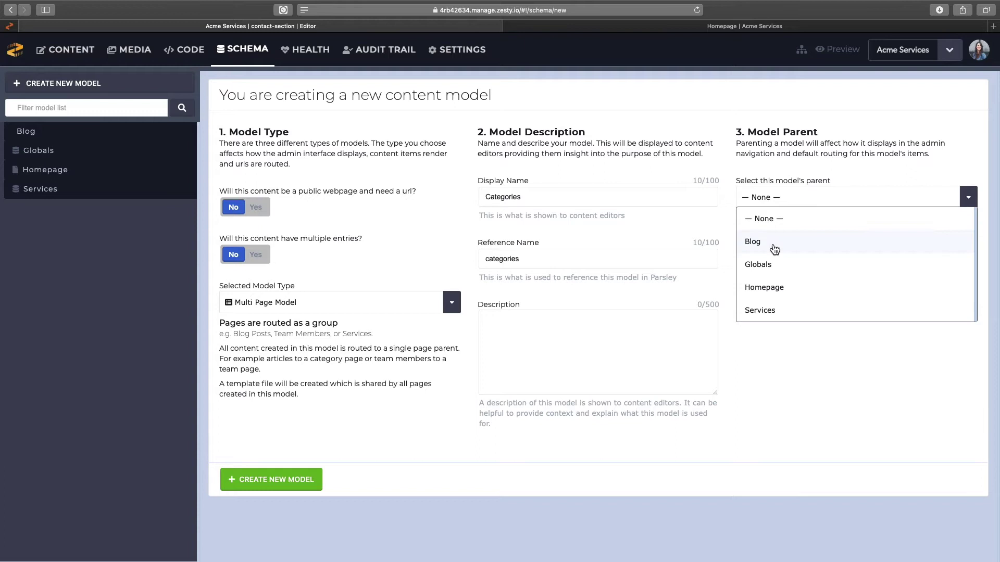
{"action": "left_click", "coordinate": [774, 250]}
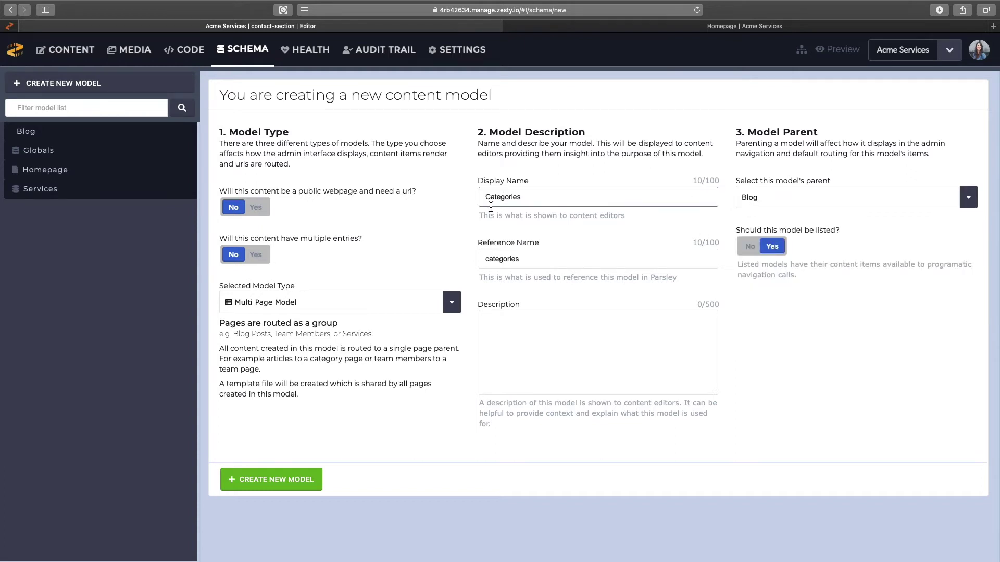
{"action": "left_click", "coordinate": [269, 481]}
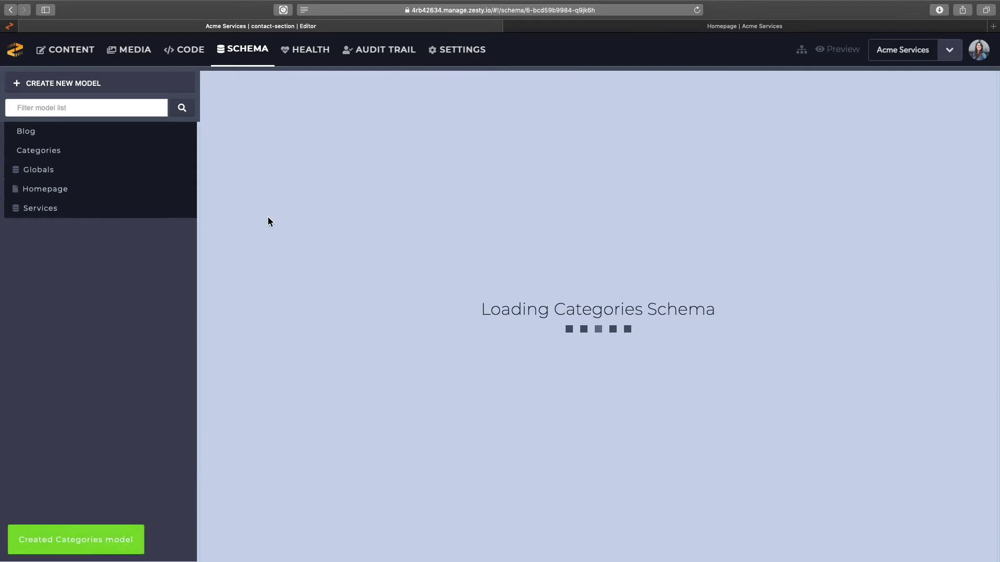
Add a required Text field labelled Name to the Categories model.
{"action": "left_click", "coordinate": [334, 99]}
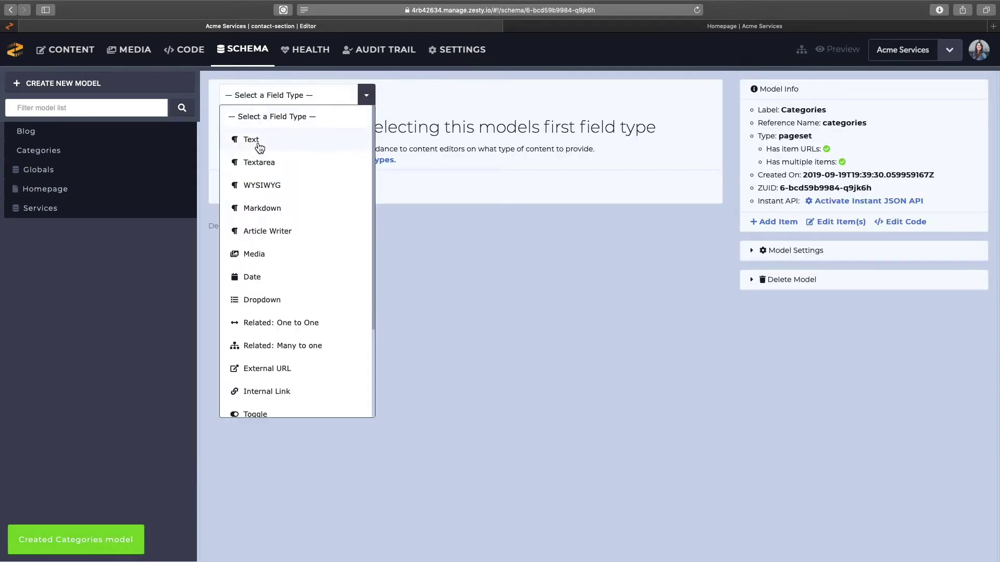
{"action": "left_click", "coordinate": [290, 138]}
{"action": "left_click", "coordinate": [293, 164]}
{"action": "type", "text": "f"}
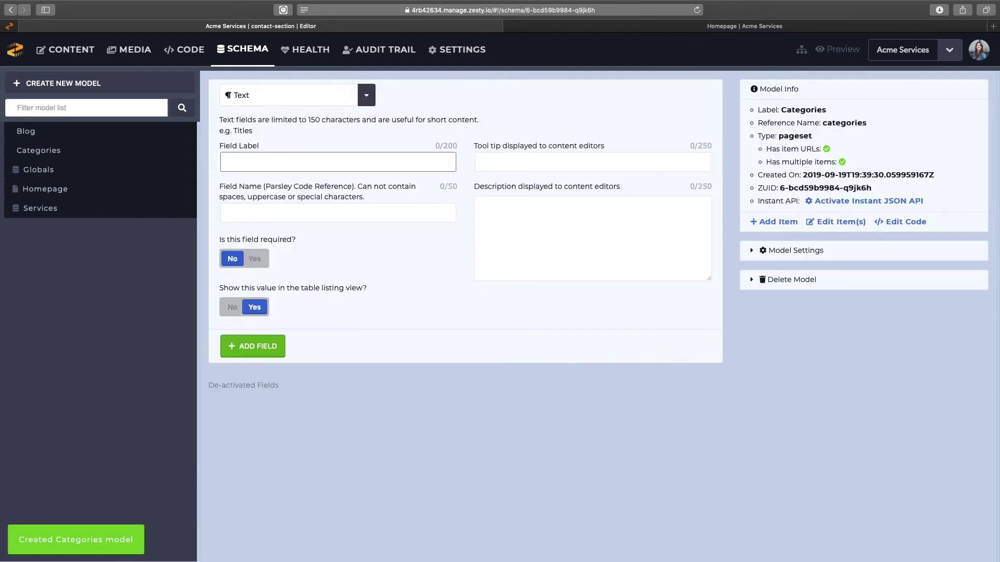
{"action": "type", "text": "Name"}
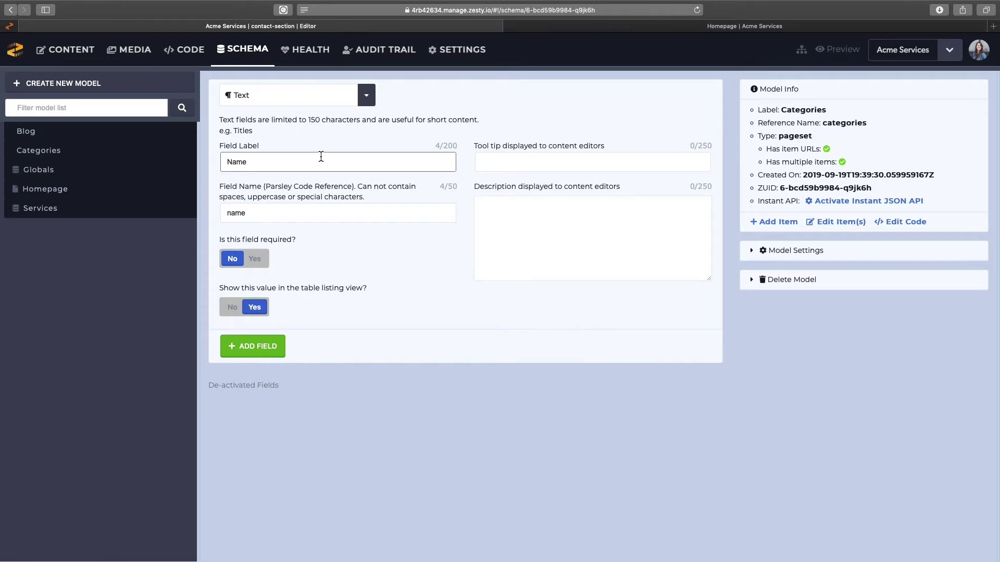
{"action": "left_click", "coordinate": [261, 260]}
{"action": "left_click", "coordinate": [242, 347]}
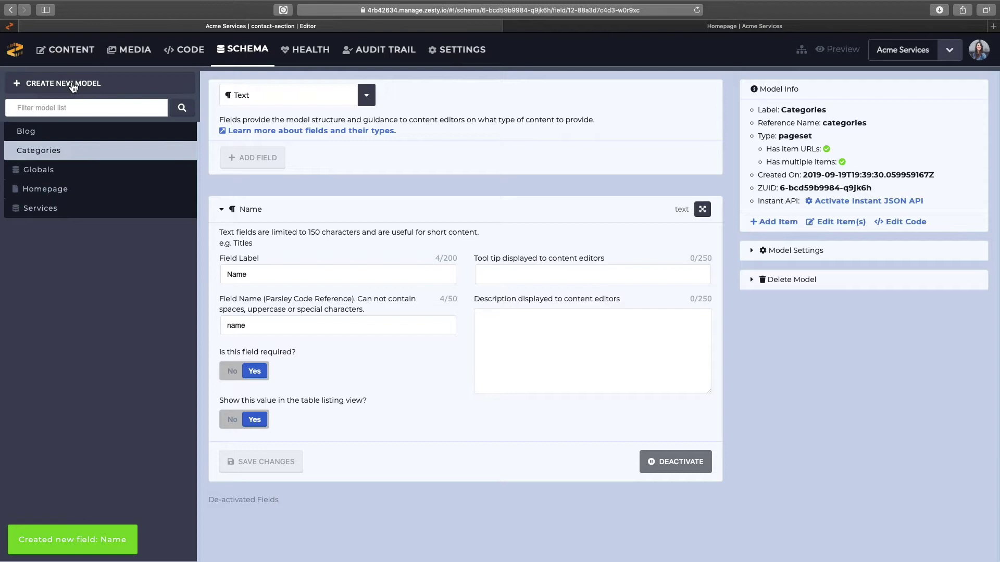
Create a Multi Page Model with display name Articles, parented to Blog.
{"action": "left_click", "coordinate": [45, 85]}
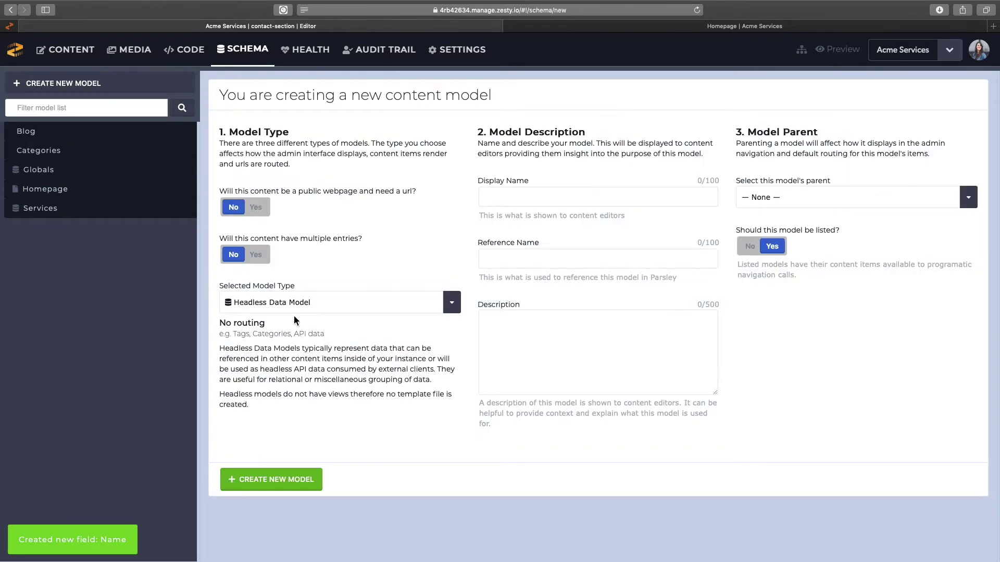
{"action": "left_click", "coordinate": [451, 307]}
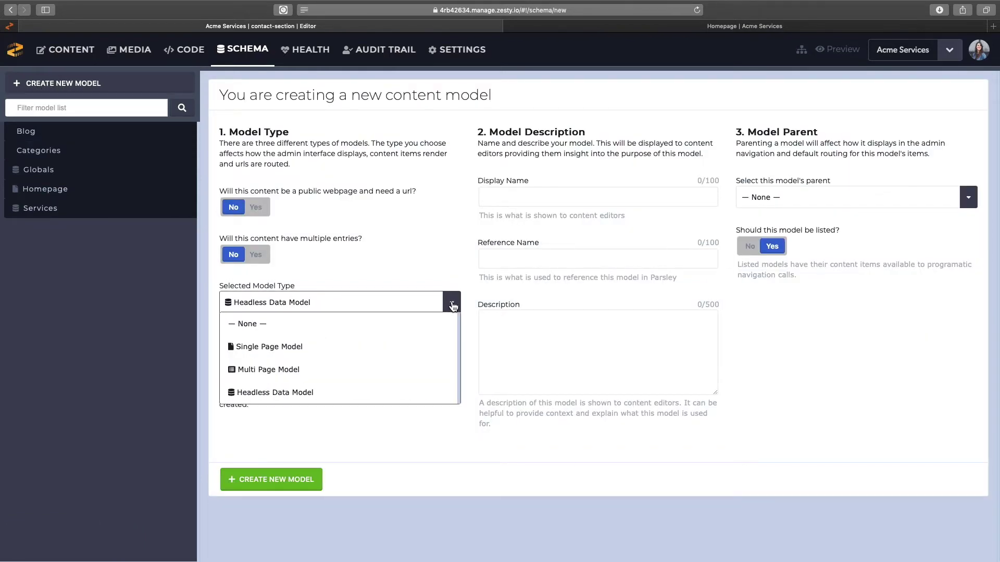
{"action": "left_click", "coordinate": [307, 376]}
{"action": "left_click", "coordinate": [543, 202]}
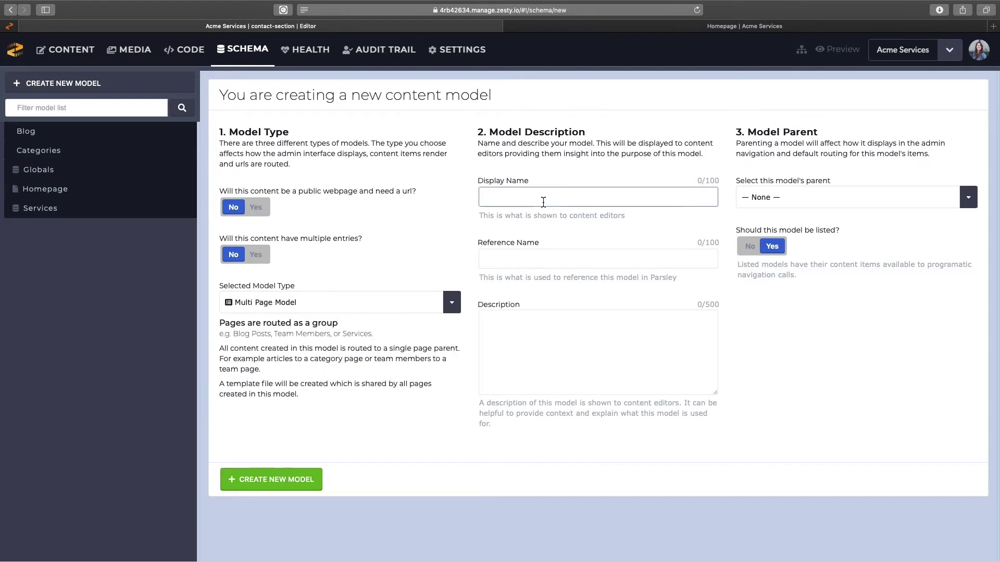
{"action": "type", "text": "Articles"}
{"action": "left_click", "coordinate": [769, 198]}
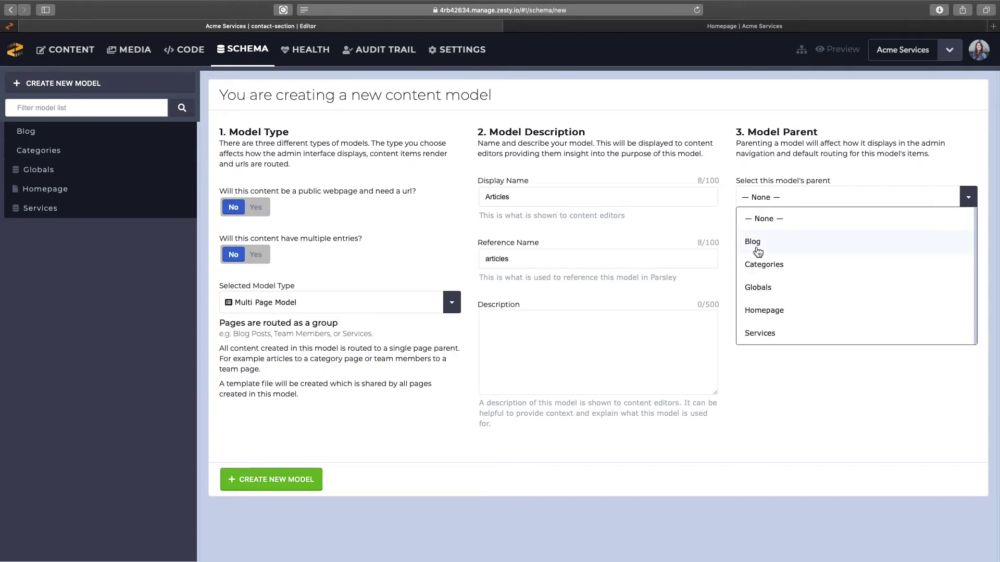
{"action": "left_click", "coordinate": [779, 247]}
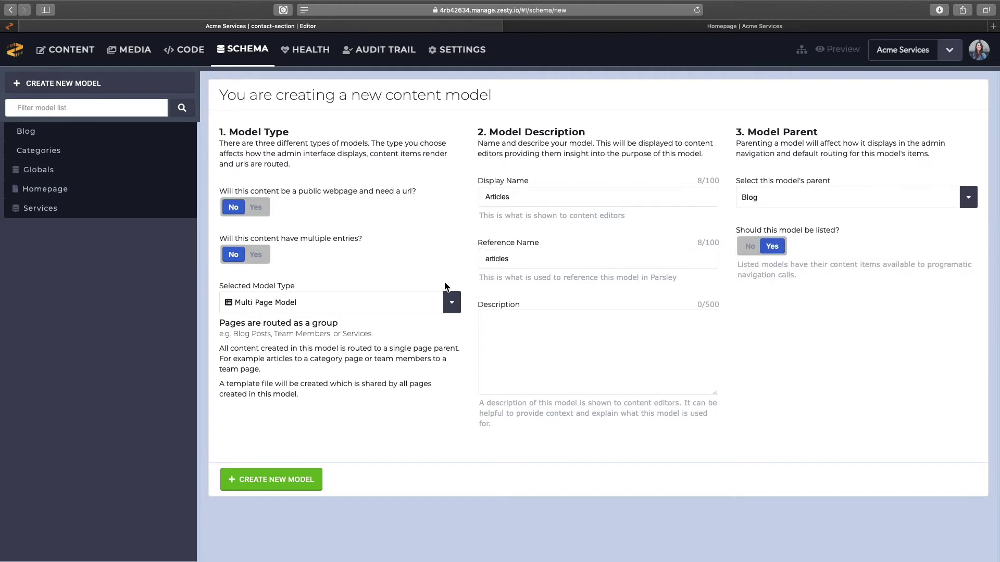
{"action": "left_click", "coordinate": [255, 488]}
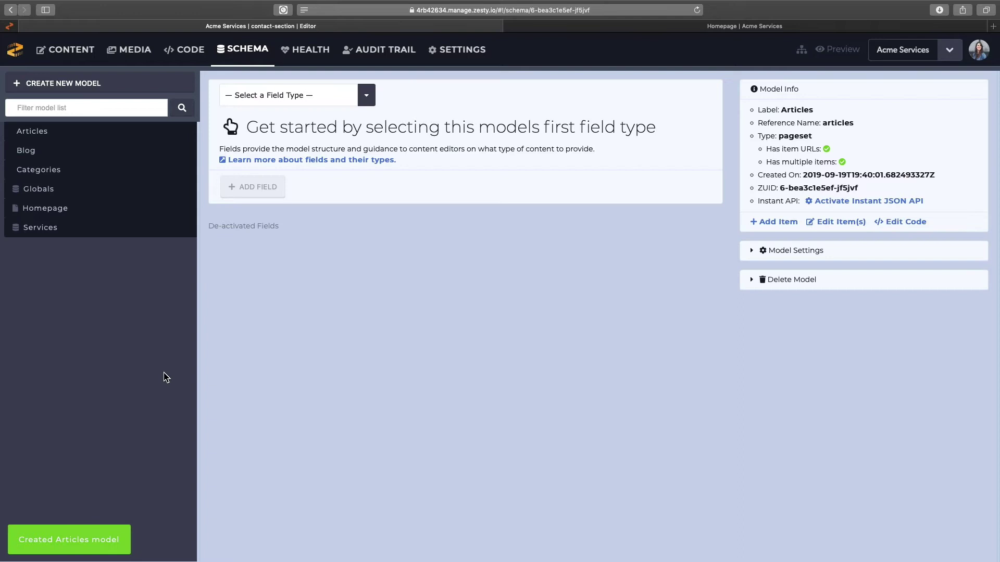
Add required Text fields Title and Subtitle to the Articles model.
{"action": "left_click", "coordinate": [367, 99]}
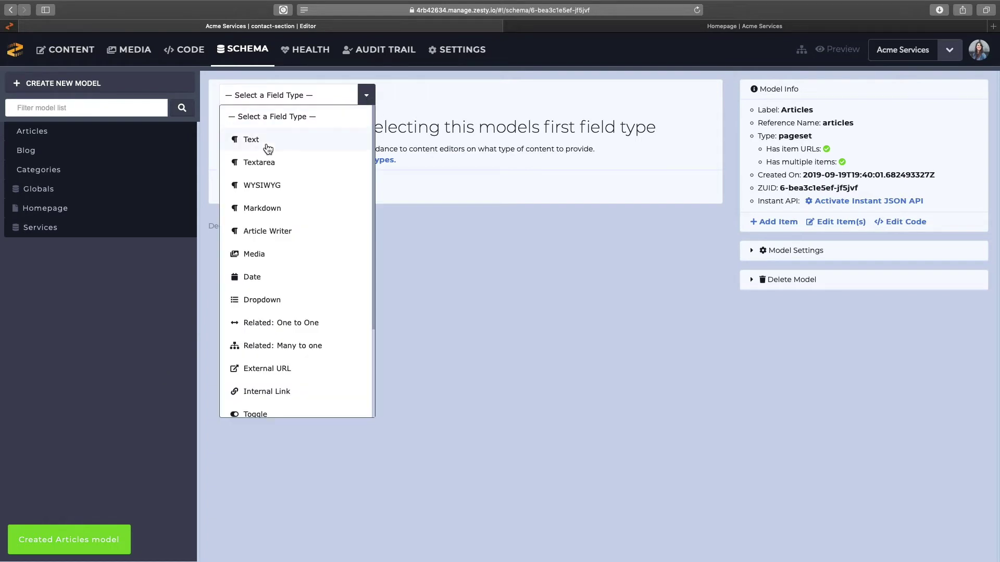
{"action": "left_click", "coordinate": [250, 139]}
{"action": "left_click", "coordinate": [286, 163]}
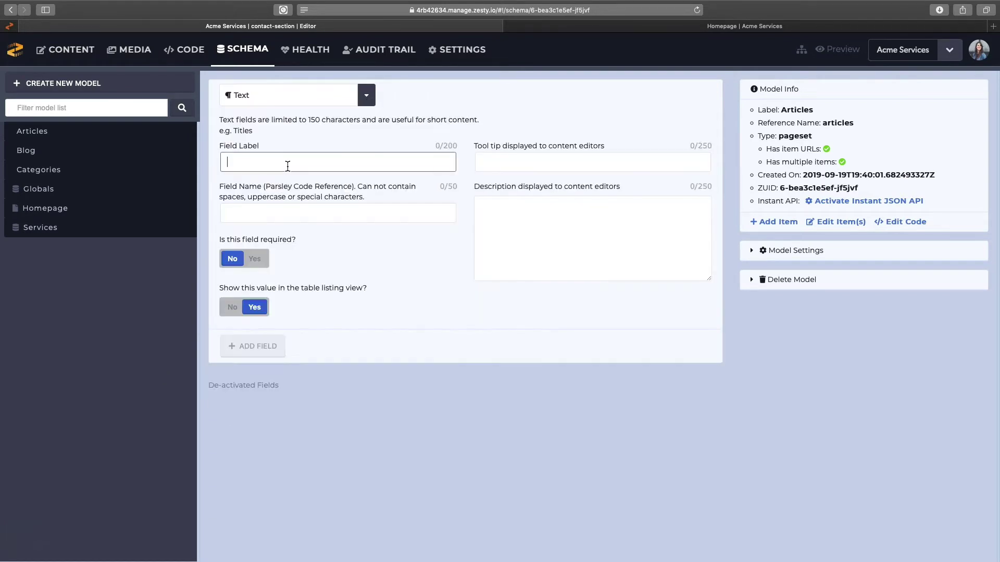
{"action": "type", "text": "Tto"}
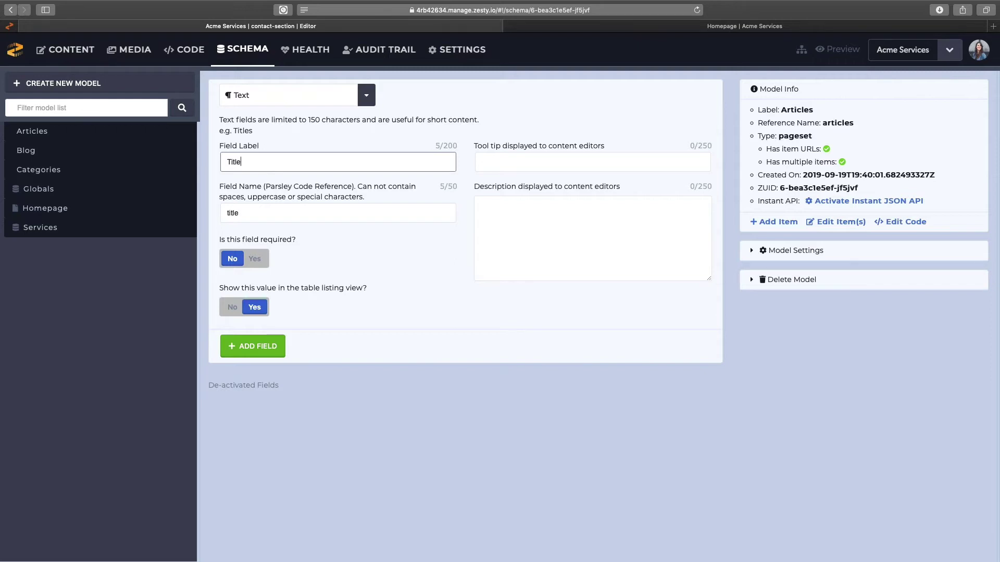
{"action": "left_click", "coordinate": [254, 259]}
{"action": "left_click", "coordinate": [251, 348]}
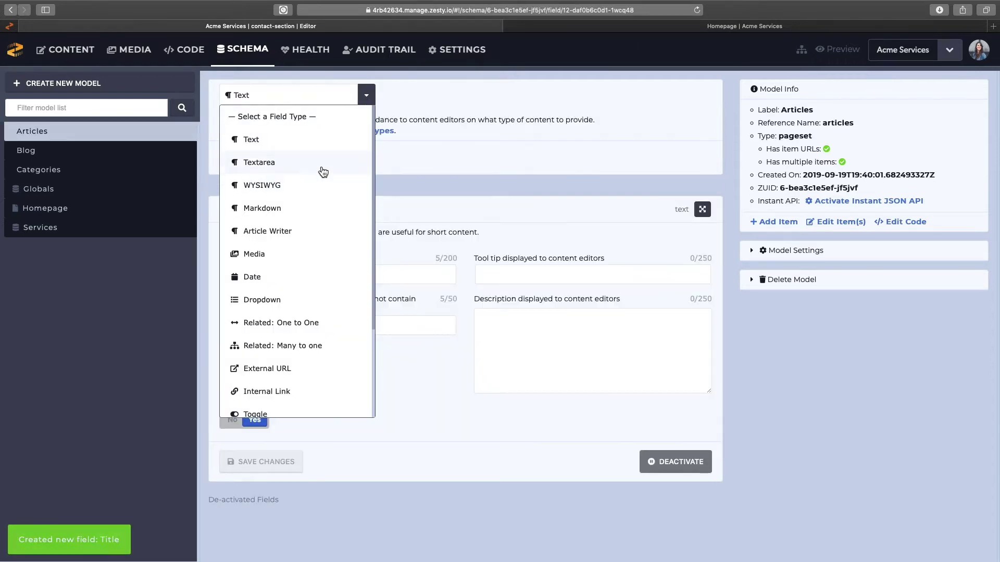
{"action": "left_click", "coordinate": [307, 140]}
{"action": "left_click", "coordinate": [304, 162]}
{"action": "type", "text": "Subtitle"}
{"action": "left_click", "coordinate": [254, 258]}
{"action": "left_click", "coordinate": [264, 353]}
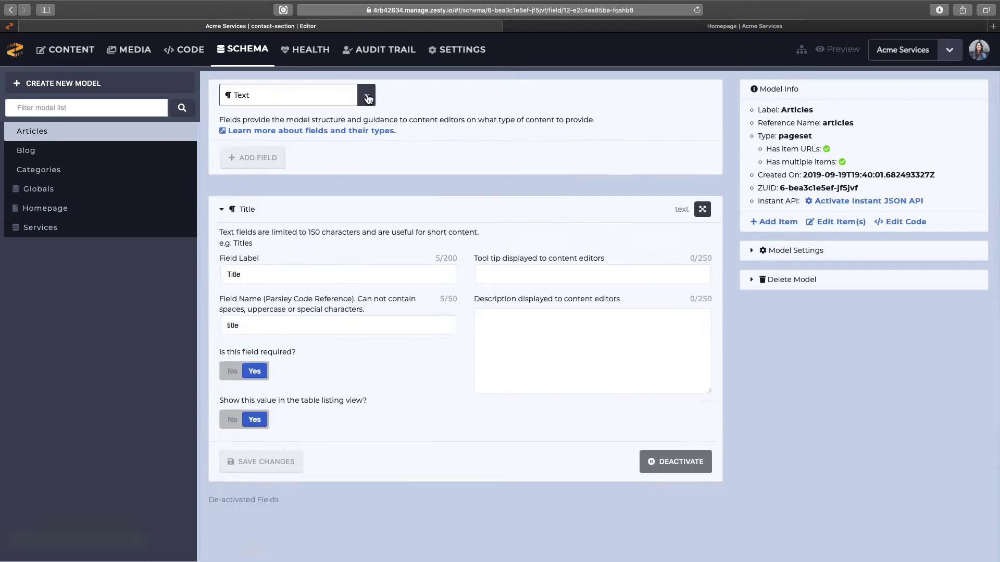
Add a required Media field Main Image and a required WYSIWYG field Content.
{"action": "left_click", "coordinate": [283, 261]}
{"action": "left_click", "coordinate": [253, 169]}
{"action": "type", "text": "Main Image"}
{"action": "left_click", "coordinate": [254, 259]}
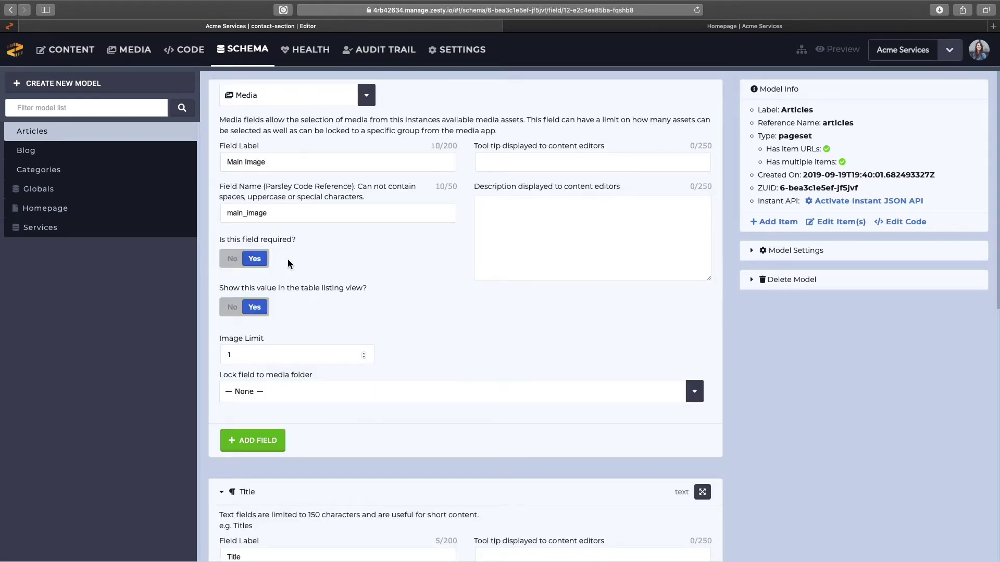
{"action": "scroll", "coordinate": [273, 388], "scroll_direction": "down", "scroll_amount": 2}
{"action": "left_click", "coordinate": [273, 388]}
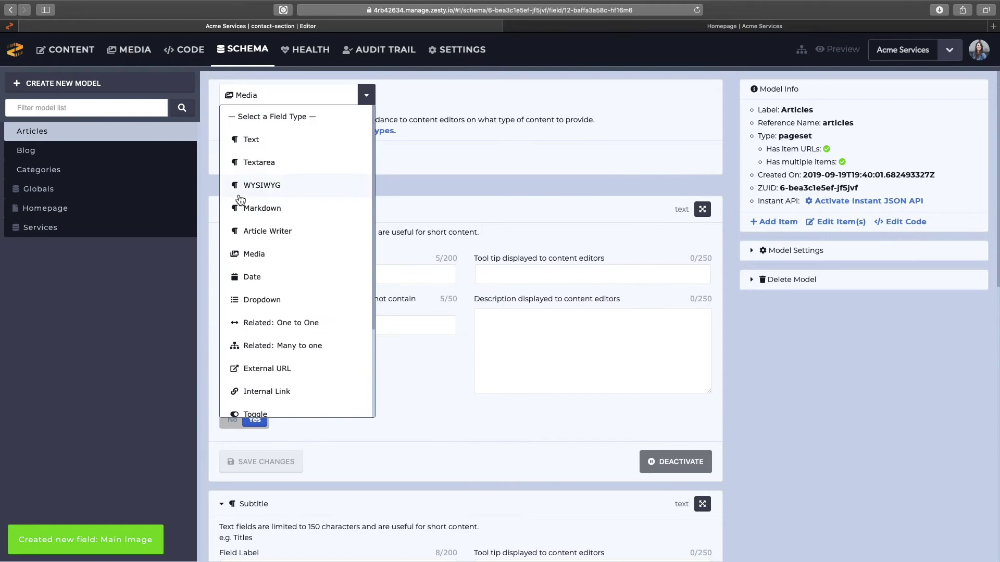
{"action": "left_click", "coordinate": [244, 186]}
{"action": "left_click", "coordinate": [231, 161]}
{"action": "type", "text": "Content"}
{"action": "left_click", "coordinate": [255, 259]}
{"action": "left_click", "coordinate": [252, 346]}
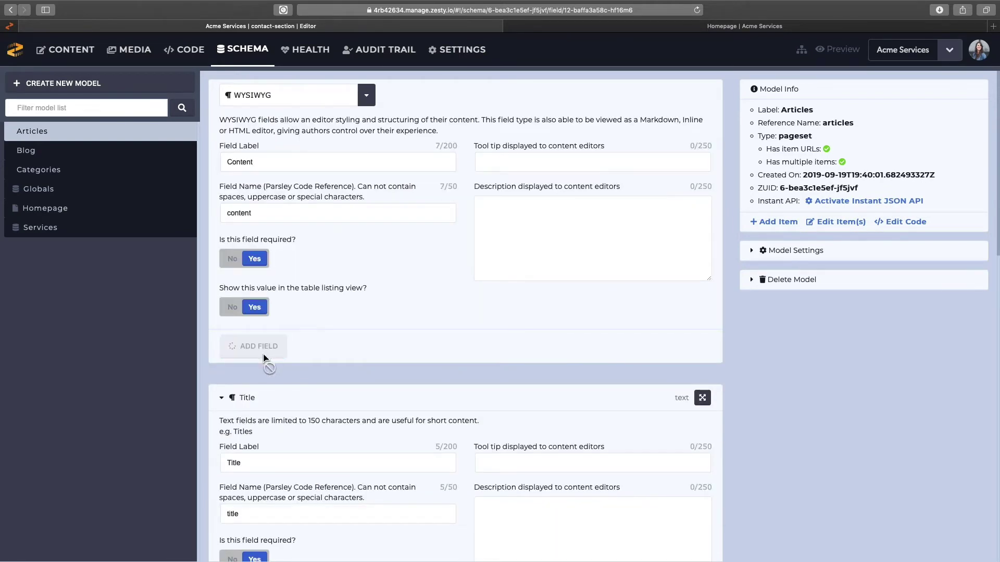
{"action": "scroll", "coordinate": [377, 151], "scroll_direction": "down", "scroll_amount": 4}
{"action": "scroll", "coordinate": [208, 286], "scroll_direction": "up", "scroll_amount": 3}
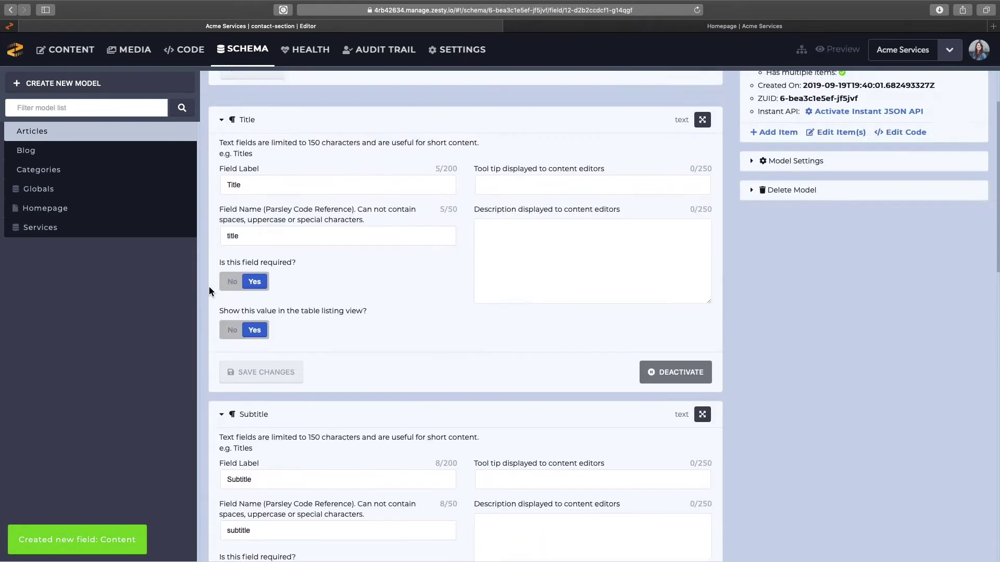
Add a 'Related: Many to one' field Categories linked to the Categories model, displaying Name.
{"action": "left_click", "coordinate": [367, 96]}
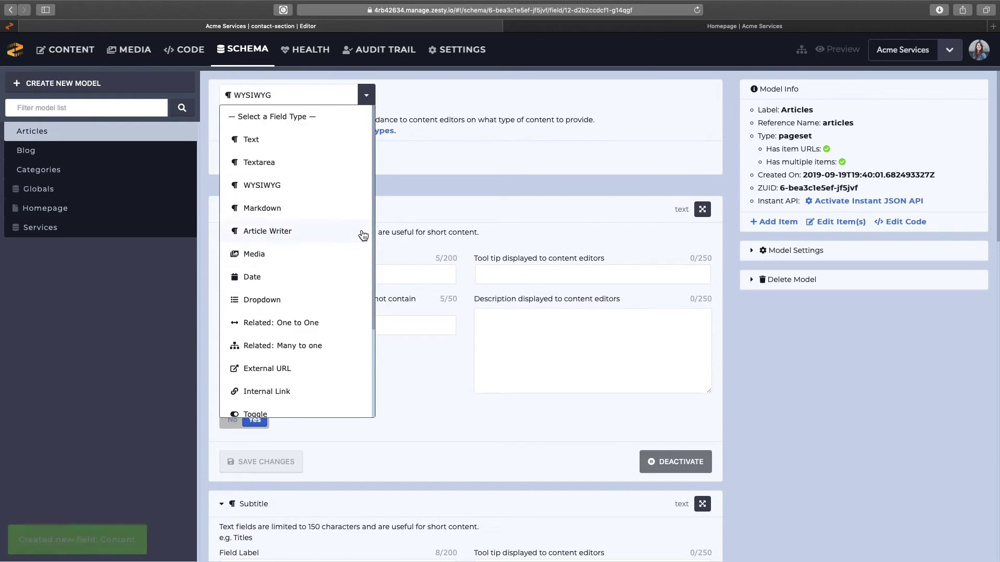
{"action": "scroll", "coordinate": [299, 250], "scroll_direction": "down", "scroll_amount": 5}
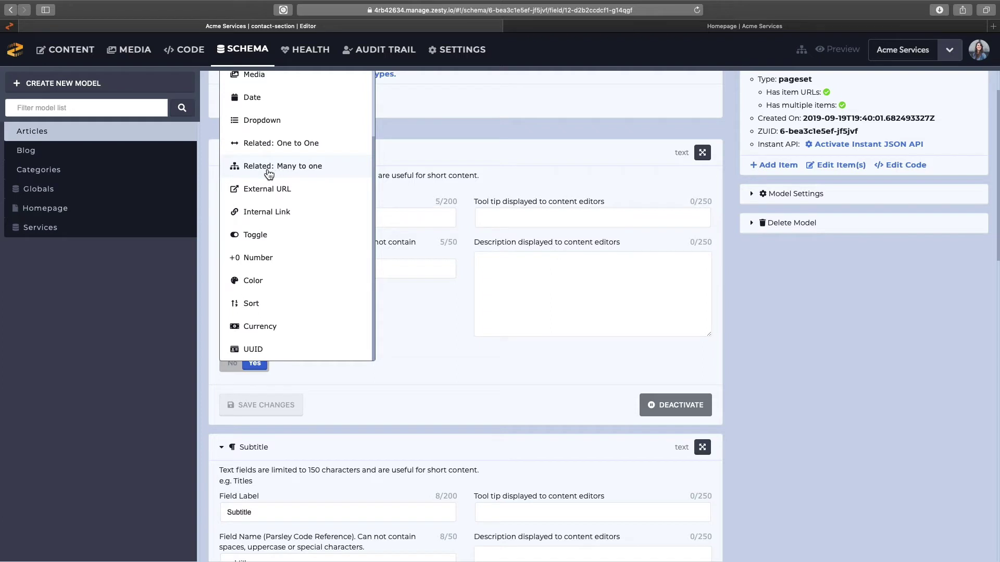
{"action": "left_click", "coordinate": [305, 171]}
{"action": "scroll", "coordinate": [373, 239], "scroll_direction": "up", "scroll_amount": 2}
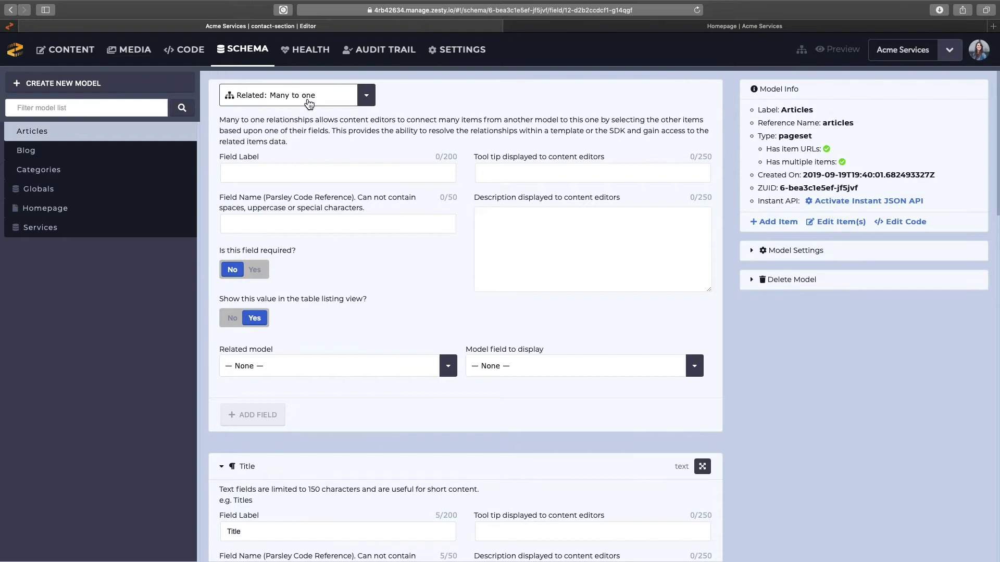
{"action": "left_click", "coordinate": [316, 167]}
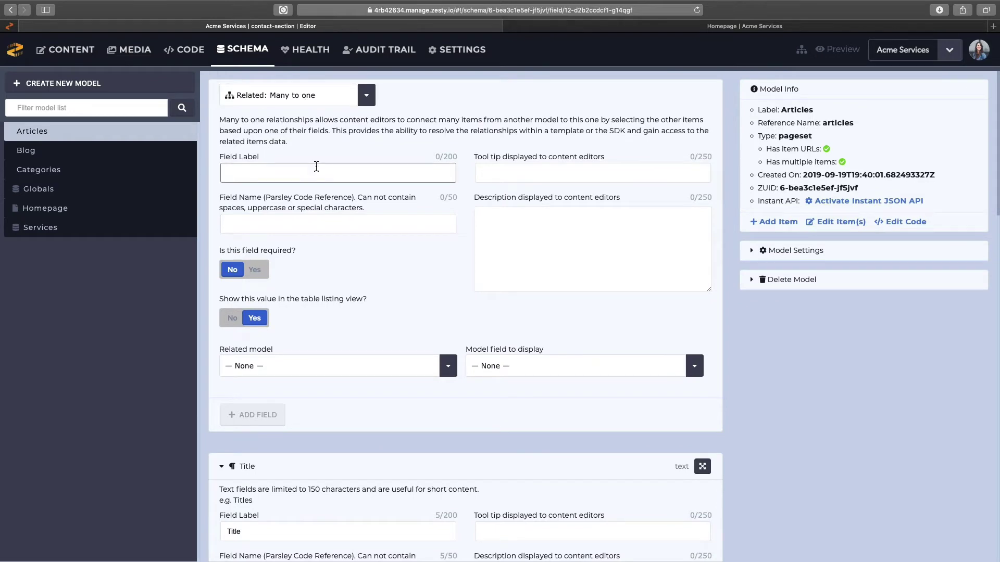
{"action": "type", "text": "Categories"}
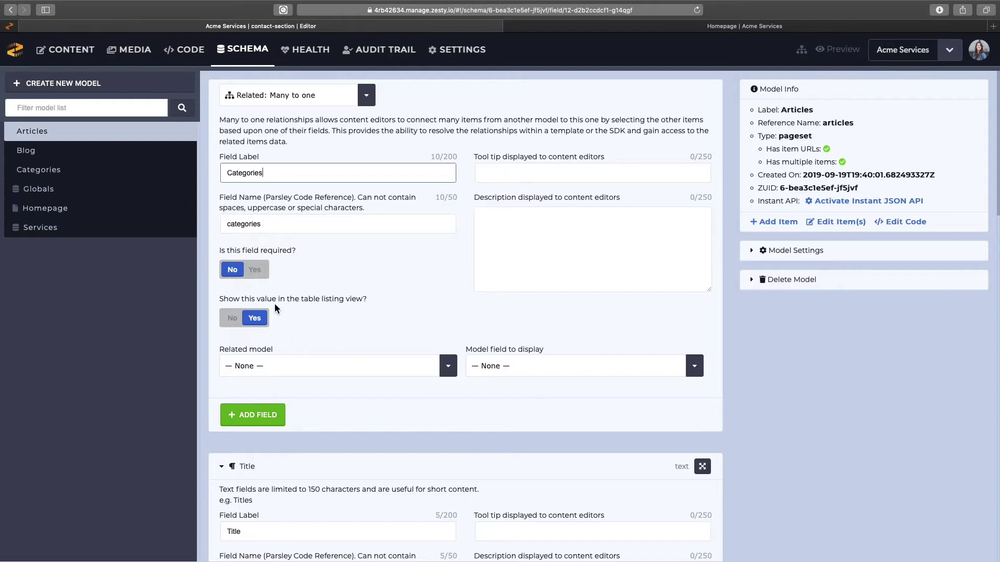
{"action": "scroll", "coordinate": [323, 308], "scroll_direction": "down", "scroll_amount": 2}
{"action": "scroll", "coordinate": [348, 365], "scroll_direction": "down", "scroll_amount": 1}
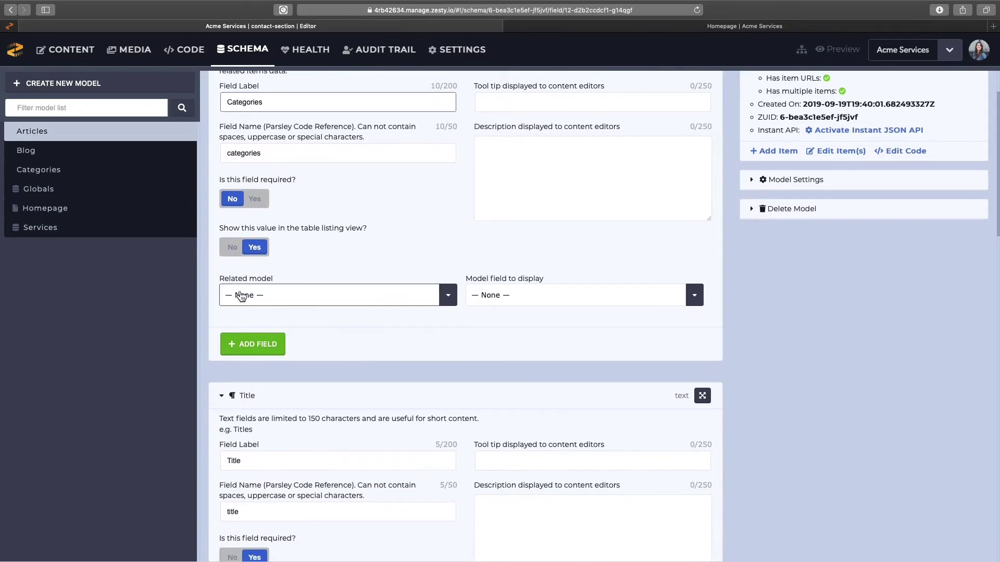
{"action": "left_click", "coordinate": [449, 297]}
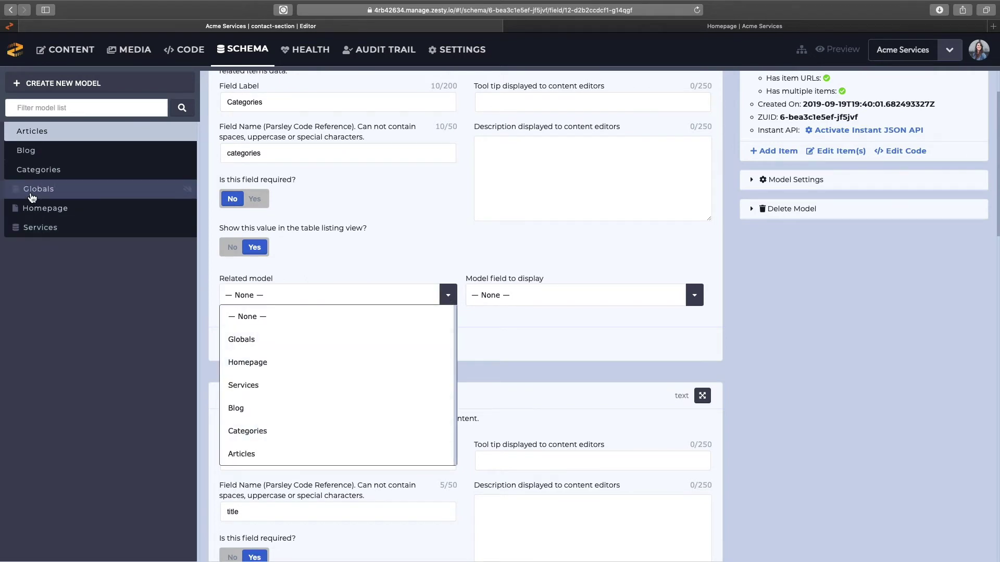
{"action": "left_click", "coordinate": [282, 441]}
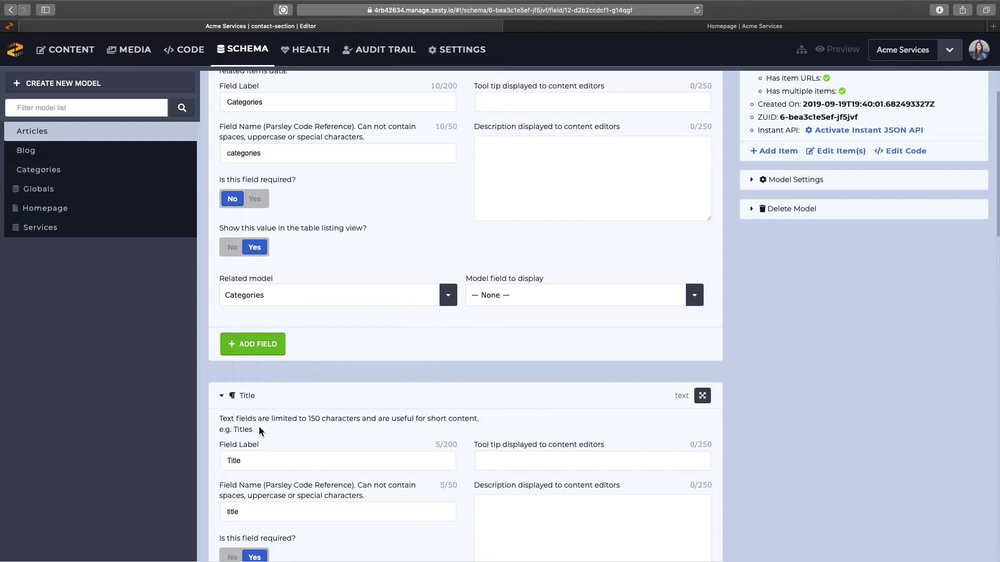
{"action": "left_click", "coordinate": [521, 295]}
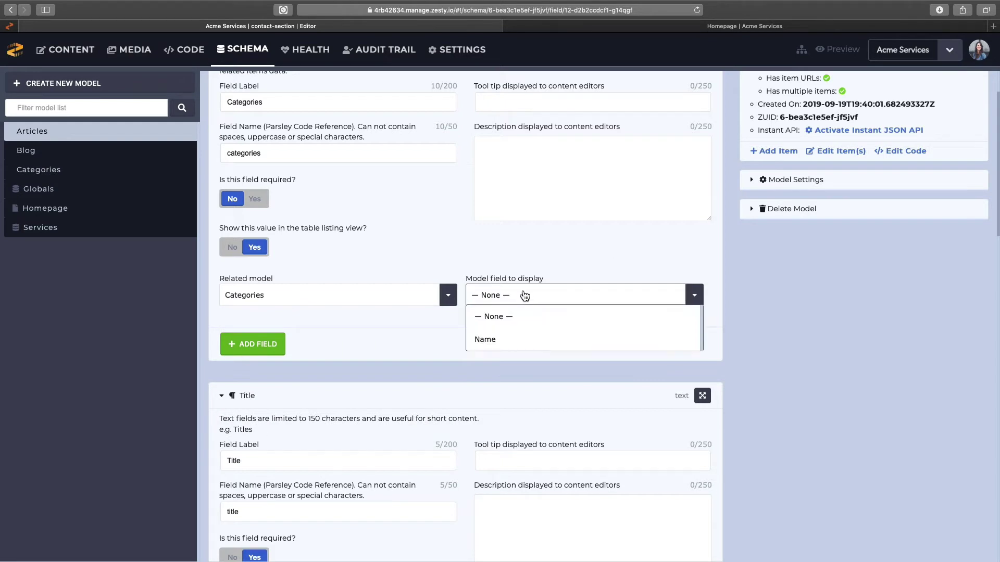
{"action": "left_click", "coordinate": [506, 341]}
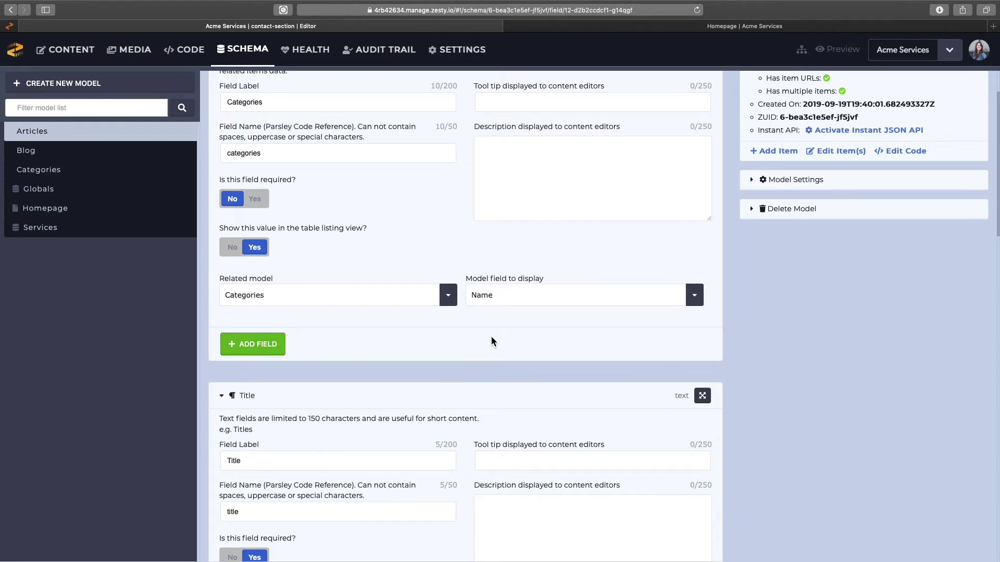
{"action": "left_click", "coordinate": [261, 349]}
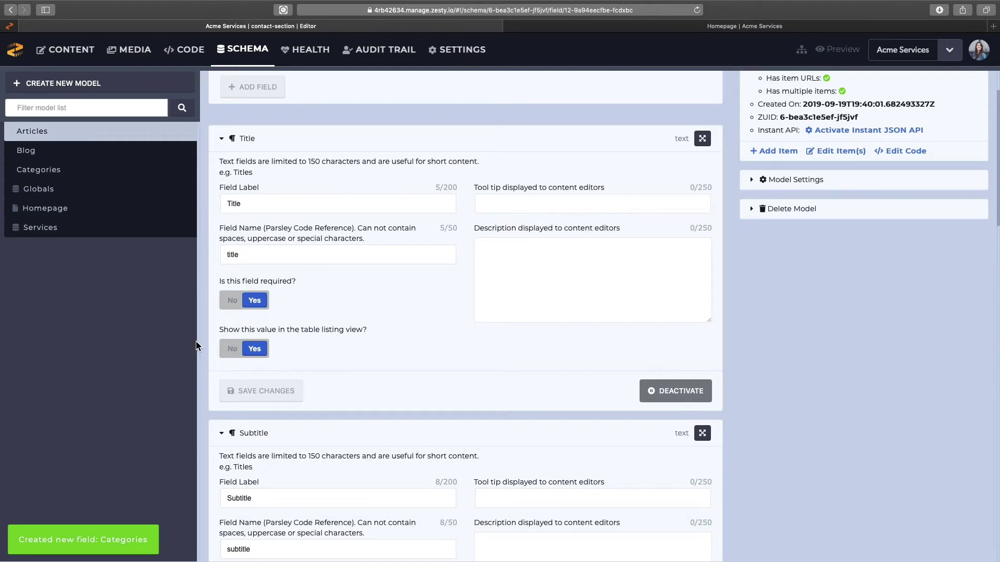
Add a required Date field labelled Date (field name date) to Articles.
{"action": "scroll", "coordinate": [203, 338], "scroll_direction": "up", "scroll_amount": 3}
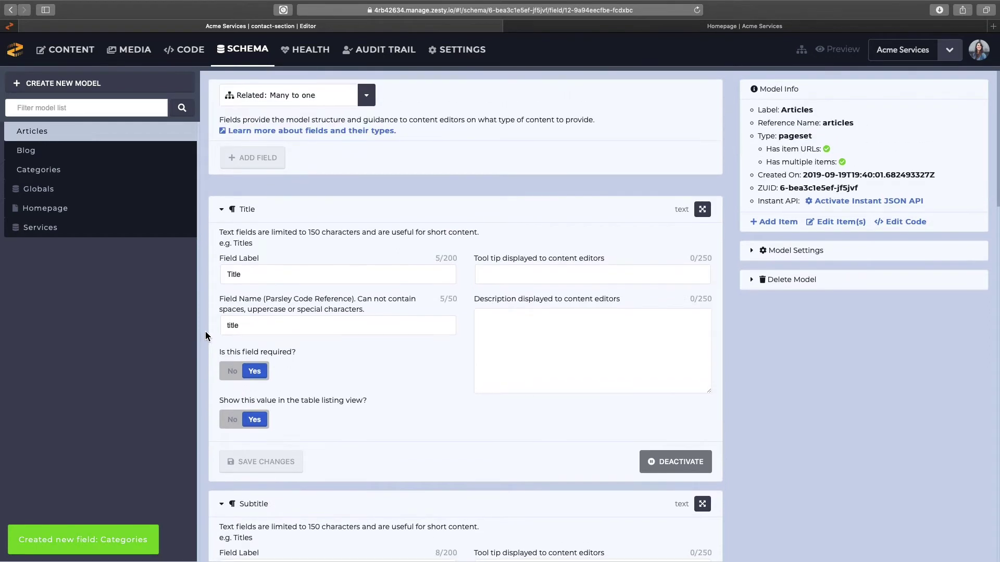
{"action": "left_click", "coordinate": [366, 99]}
{"action": "scroll", "coordinate": [250, 183], "scroll_direction": "up", "scroll_amount": 2}
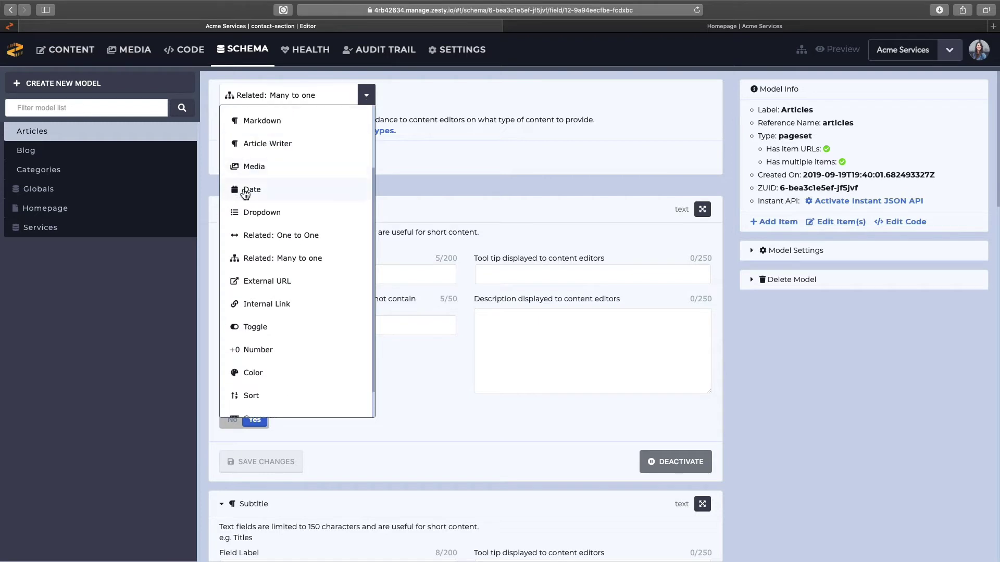
{"action": "left_click", "coordinate": [273, 194]}
{"action": "left_click", "coordinate": [286, 152]}
{"action": "type", "text": "Date"}
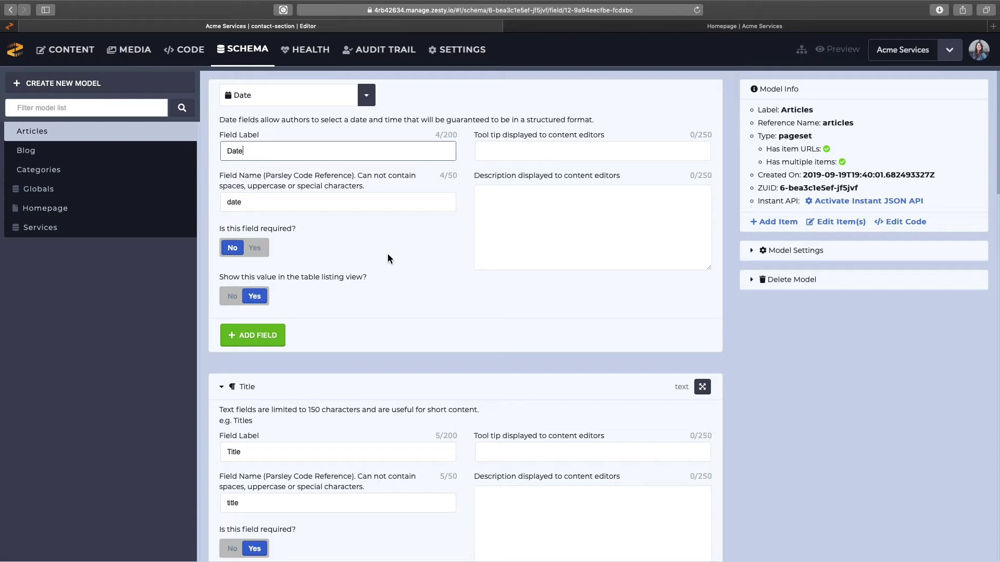
{"action": "left_click", "coordinate": [255, 247]}
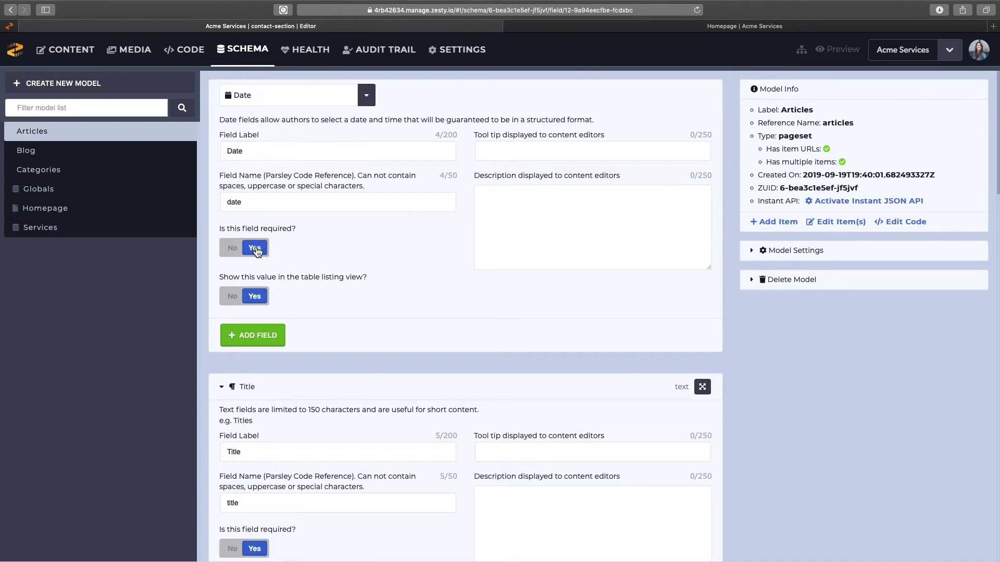
{"action": "left_click", "coordinate": [268, 343]}
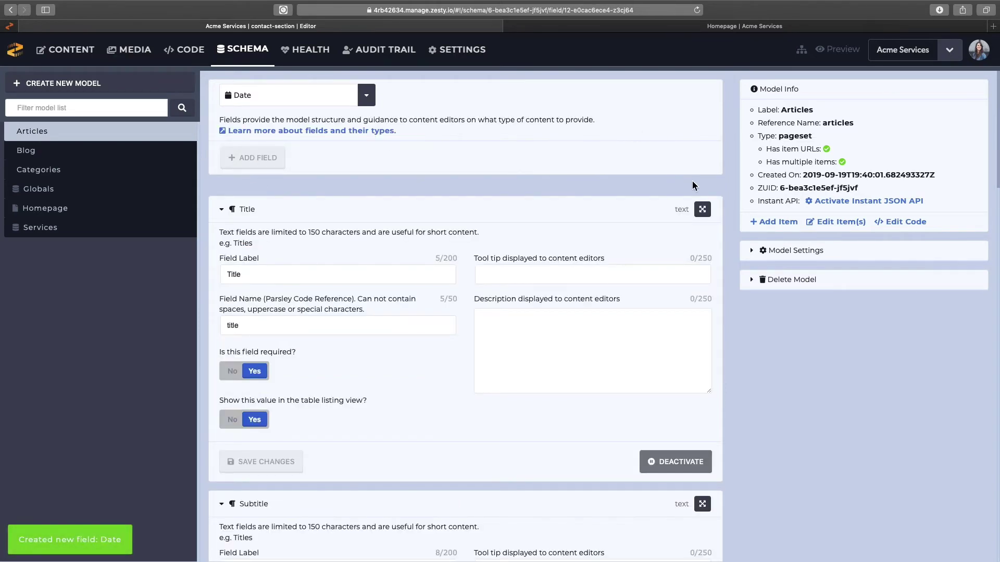
{"action": "scroll", "coordinate": [693, 218], "scroll_direction": "down", "scroll_amount": 3}
{"action": "scroll", "coordinate": [741, 302], "scroll_direction": "down", "scroll_amount": 20}
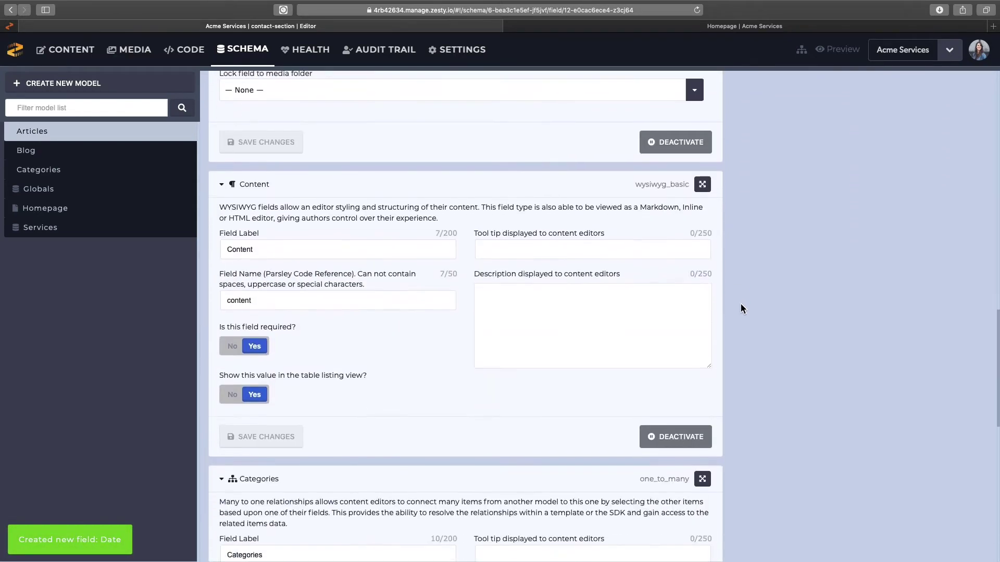
{"action": "scroll", "coordinate": [741, 303], "scroll_direction": "up", "scroll_amount": 20}
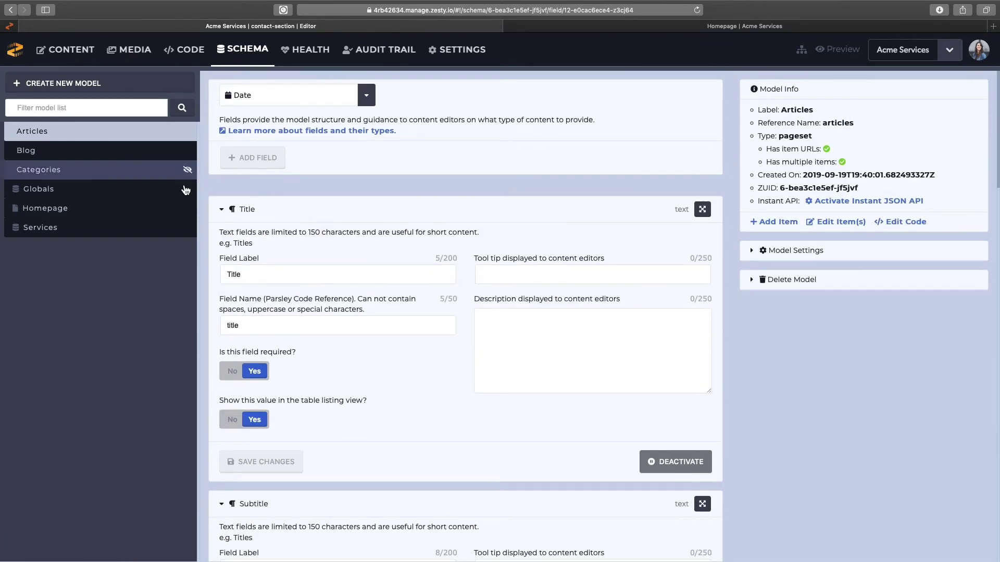
Create and save Business and Finance category items in the content editor.
{"action": "left_click", "coordinate": [62, 55]}
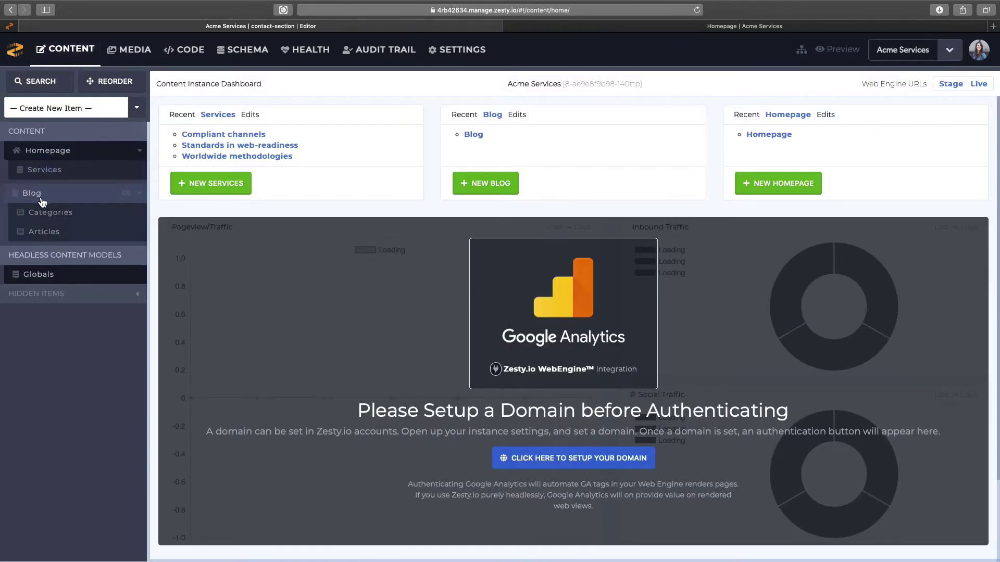
{"action": "left_click", "coordinate": [38, 201]}
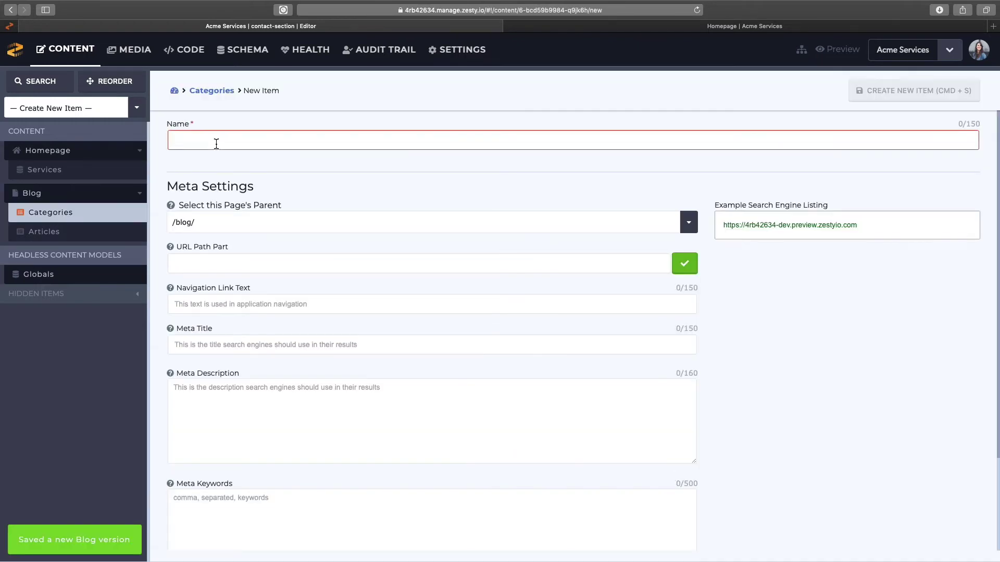
{"action": "type", "text": "Business"}
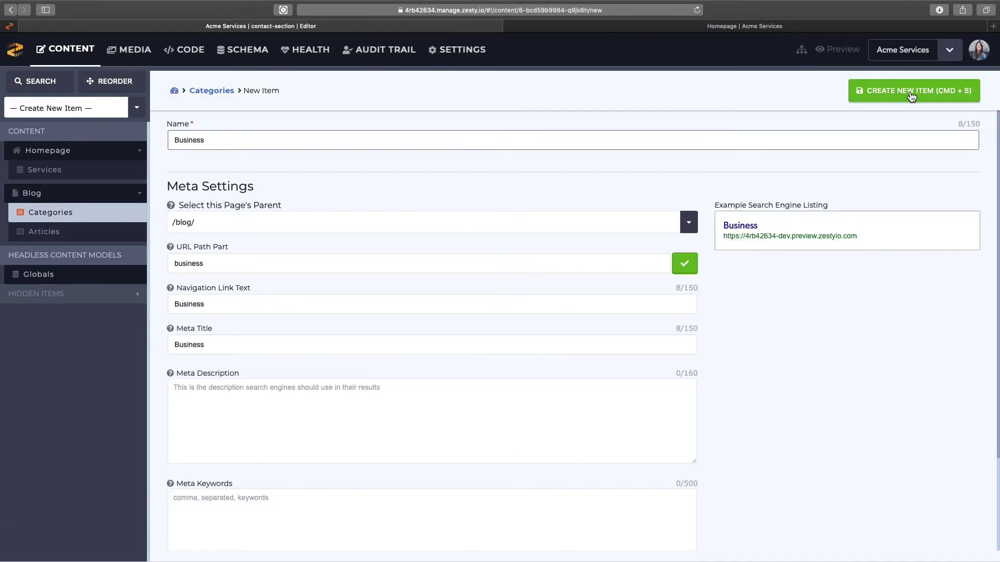
{"action": "key", "text": "super+s"}
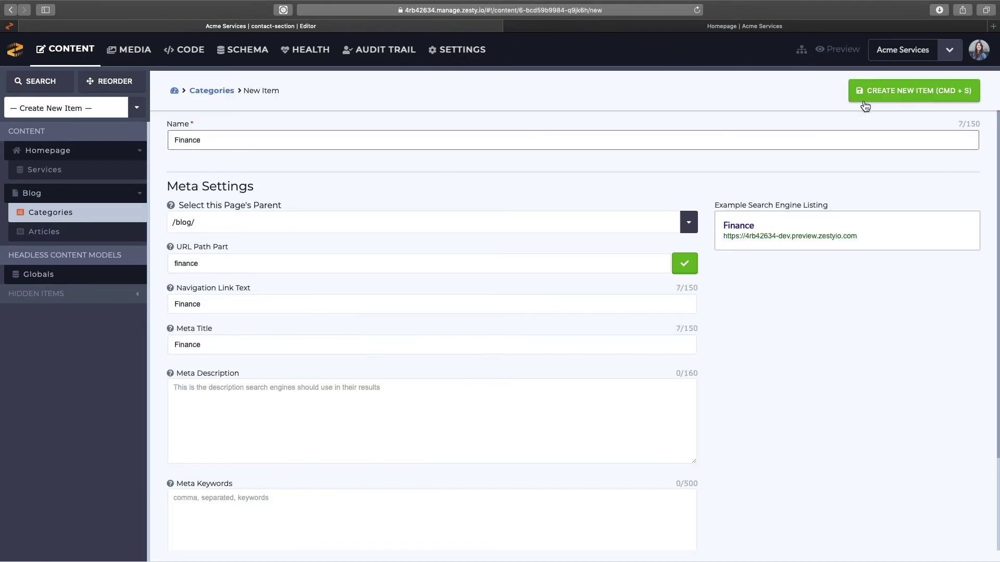
{"action": "left_click", "coordinate": [864, 103]}
Start a new article item and tag it with the Business category.
{"action": "left_click", "coordinate": [51, 212]}
{"action": "left_click", "coordinate": [44, 231]}
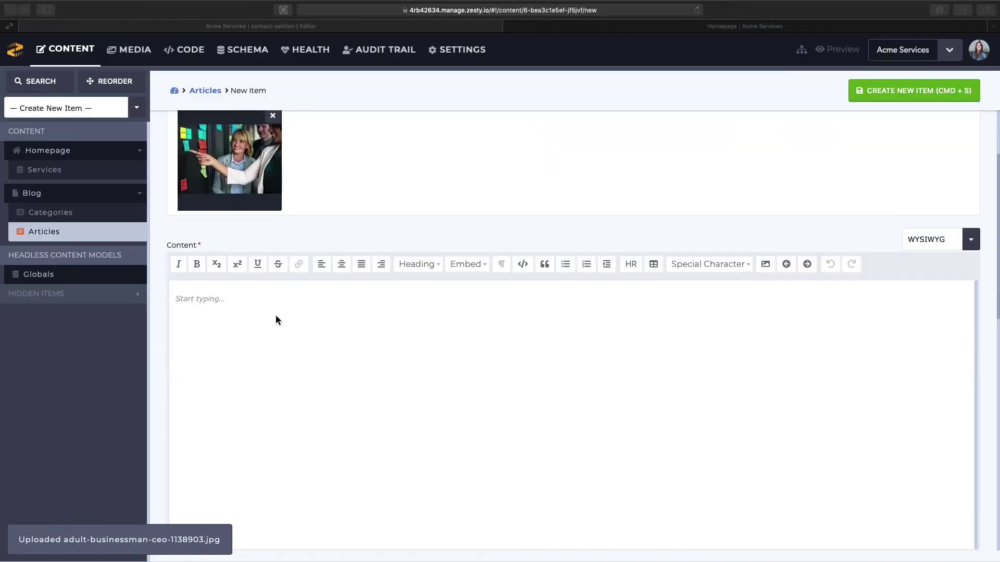
{"action": "left_click", "coordinate": [199, 294]}
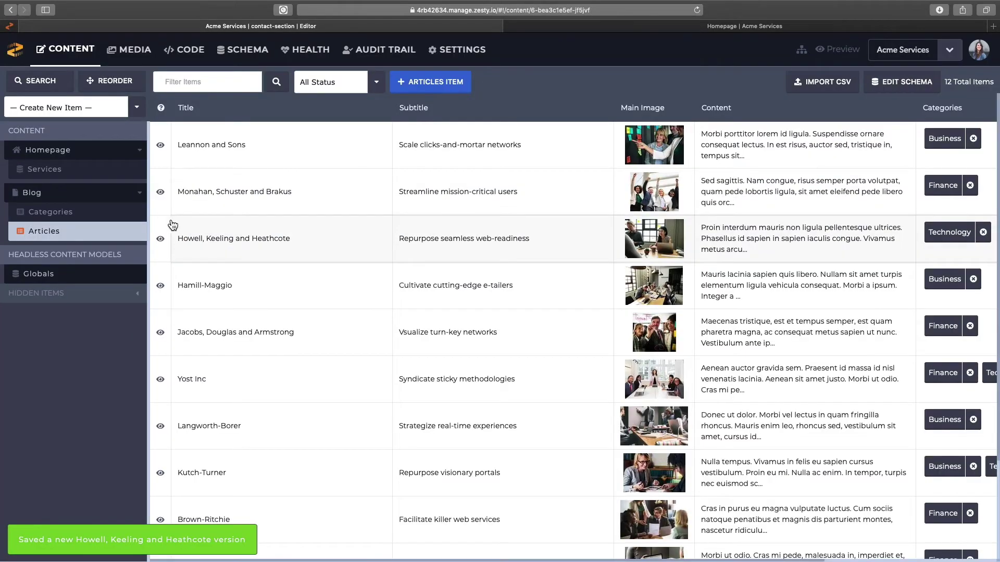
In the Code editor, open the blog, categories and articles view templates.
{"action": "left_click", "coordinate": [192, 55]}
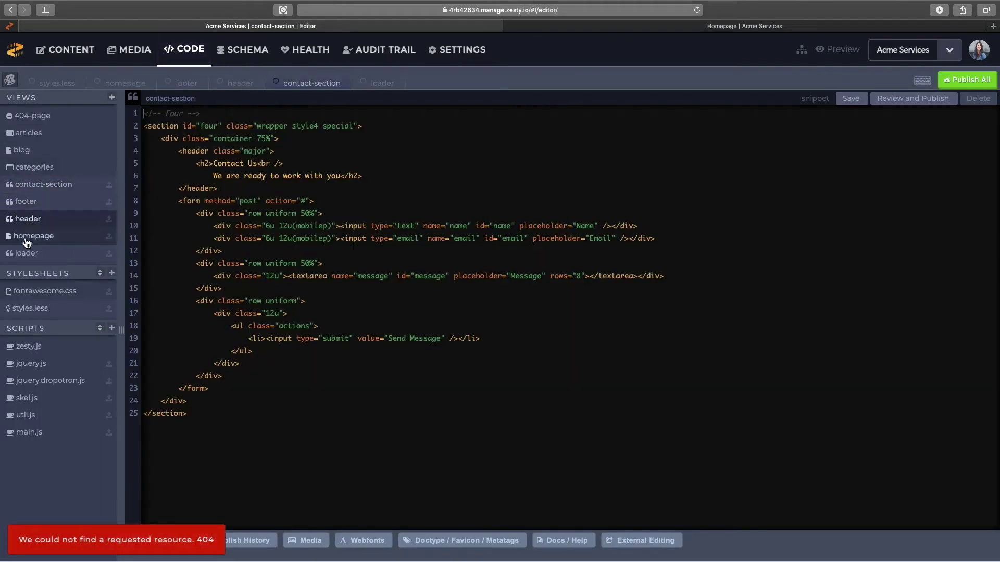
{"action": "left_click", "coordinate": [20, 152]}
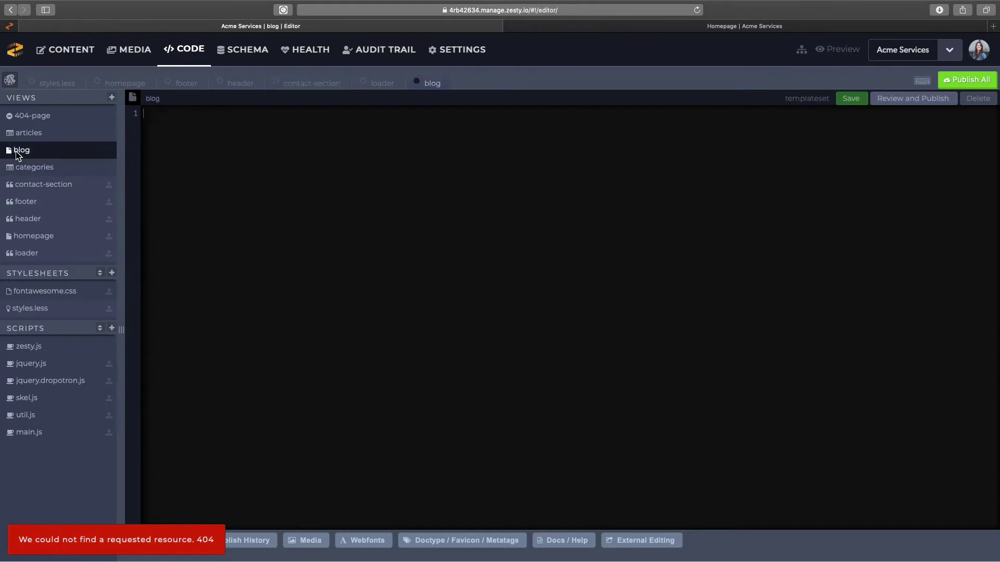
{"action": "left_click", "coordinate": [31, 167]}
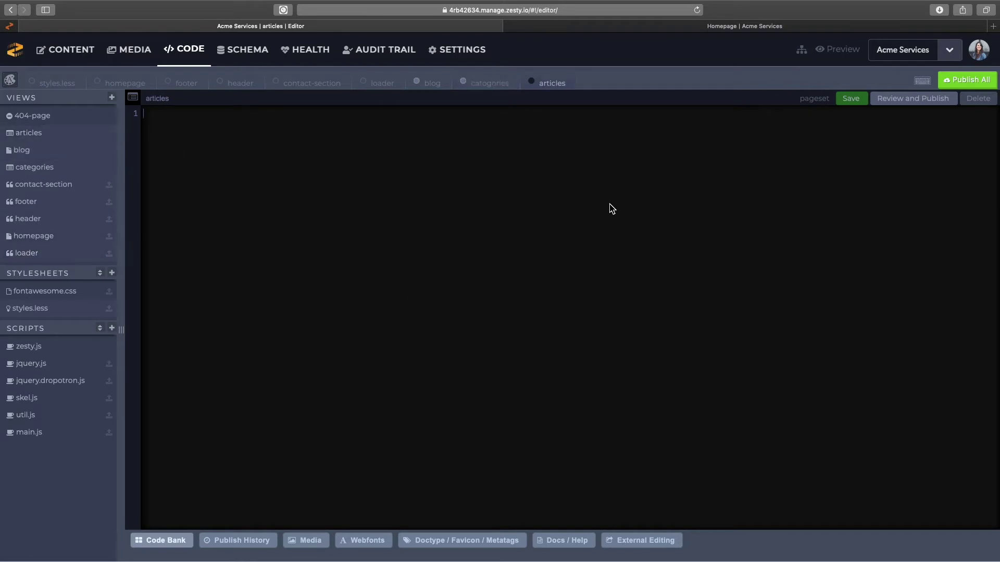
{"action": "left_click", "coordinate": [48, 136]}
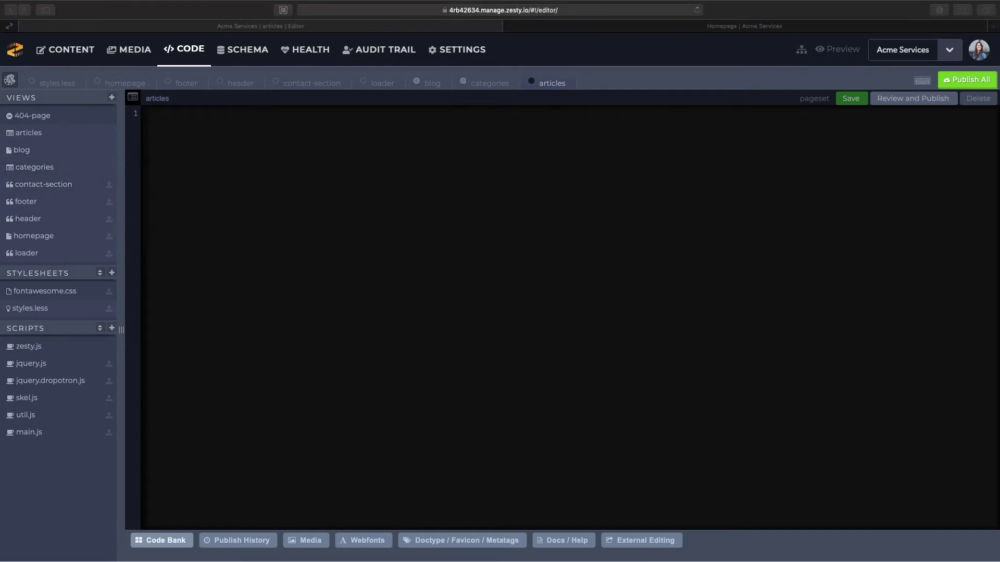
Paste the HTML into the articles view; insert {{this.title}}, {{this.subtitle}}, {{this.main_image.getImage()}}.
{"action": "left_click", "coordinate": [234, 125]}
{"action": "key", "text": "super+v"}
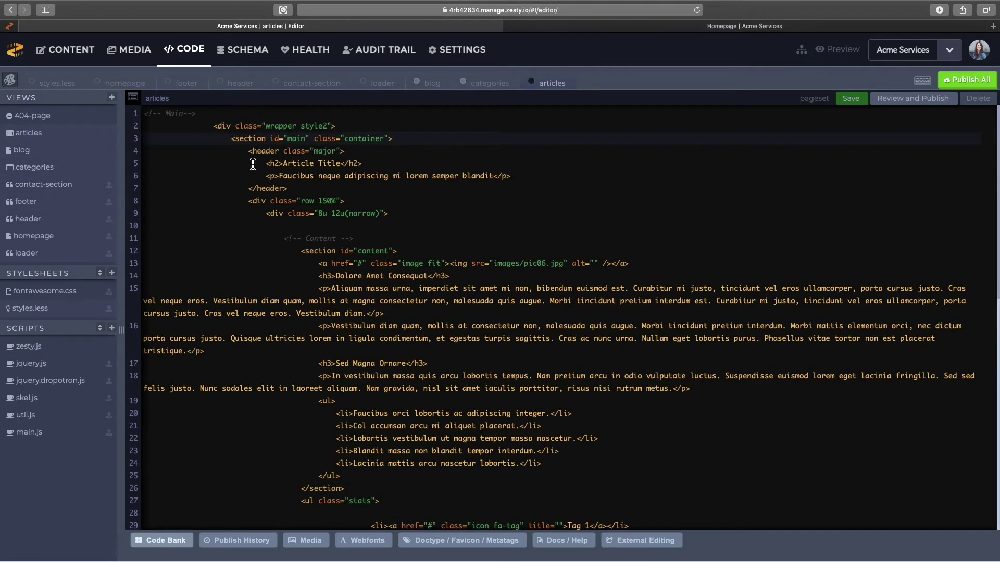
{"action": "left_click_drag", "start_coordinate": [283, 163], "coordinate": [341, 163]}
{"action": "type", "text": "{{this.title}}"}
{"action": "left_click_drag", "start_coordinate": [278, 176], "coordinate": [493, 176]}
{"action": "type", "text": "{{this.s"}
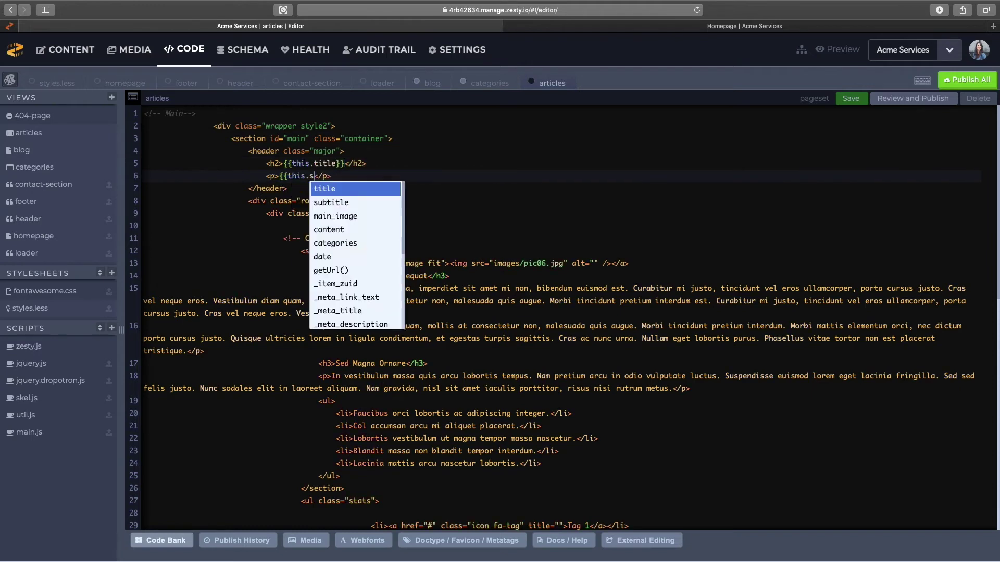
{"action": "type", "text": "ubtitle}}"}
{"action": "scroll", "coordinate": [568, 312], "scroll_direction": "down", "scroll_amount": 2}
{"action": "left_click_drag", "start_coordinate": [493, 209], "coordinate": [564, 209]}
{"action": "type", "text": "{{this."}
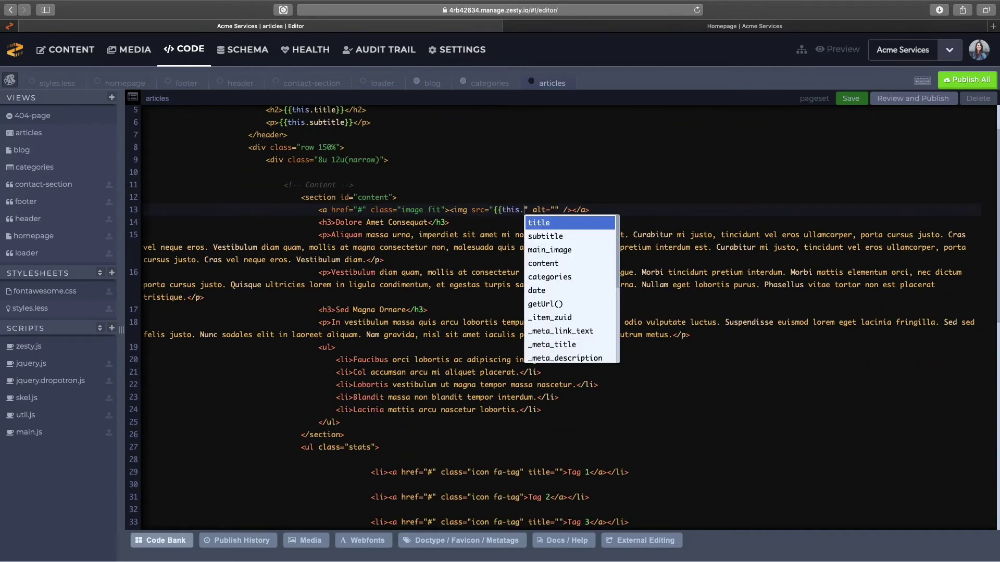
{"action": "type", "text": "main_image.getImage()}}"}
{"action": "scroll", "coordinate": [573, 313], "scroll_direction": "up", "scroll_amount": 2}
Change the link wrapper to a div and replace the body placeholder with {{this.content}}.
{"action": "left_click_drag", "start_coordinate": [324, 258], "coordinate": [384, 259]}
{"action": "type", "text": "div"}
{"action": "double_click", "coordinate": [656, 258]}
{"action": "type", "text": "div"}
{"action": "left_click_drag", "start_coordinate": [321, 271], "coordinate": [541, 368]}
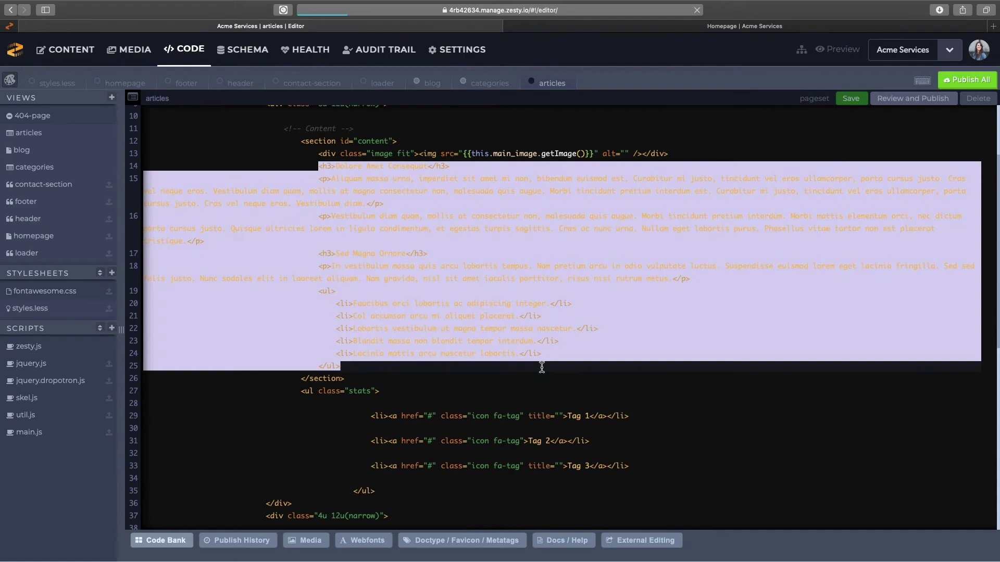
{"action": "type", "text": "{{this.content}}"}
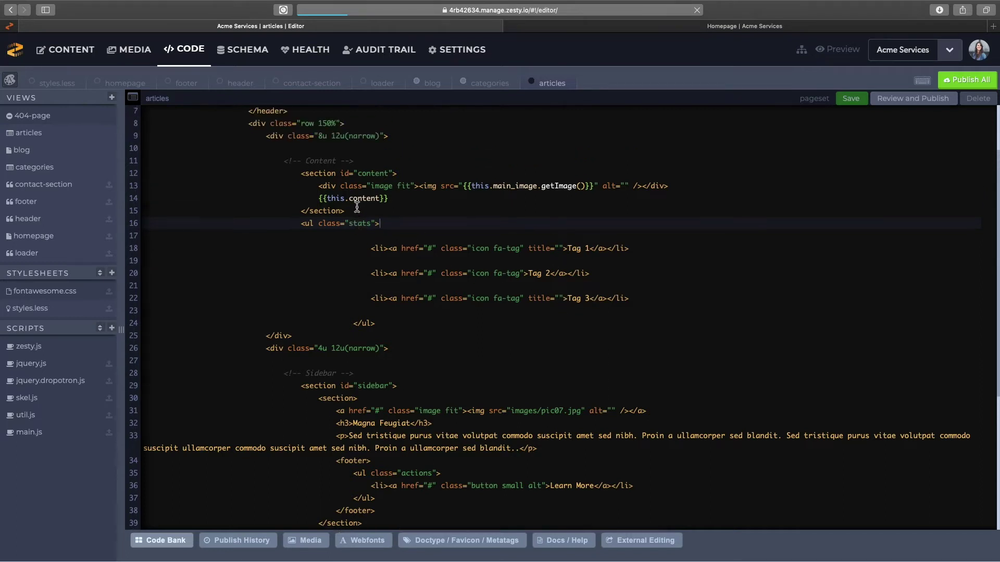
Delete the Tag 2 and Tag 3 items, leaving a single tag.
{"action": "scroll", "coordinate": [365, 208], "scroll_direction": "up", "scroll_amount": 1}
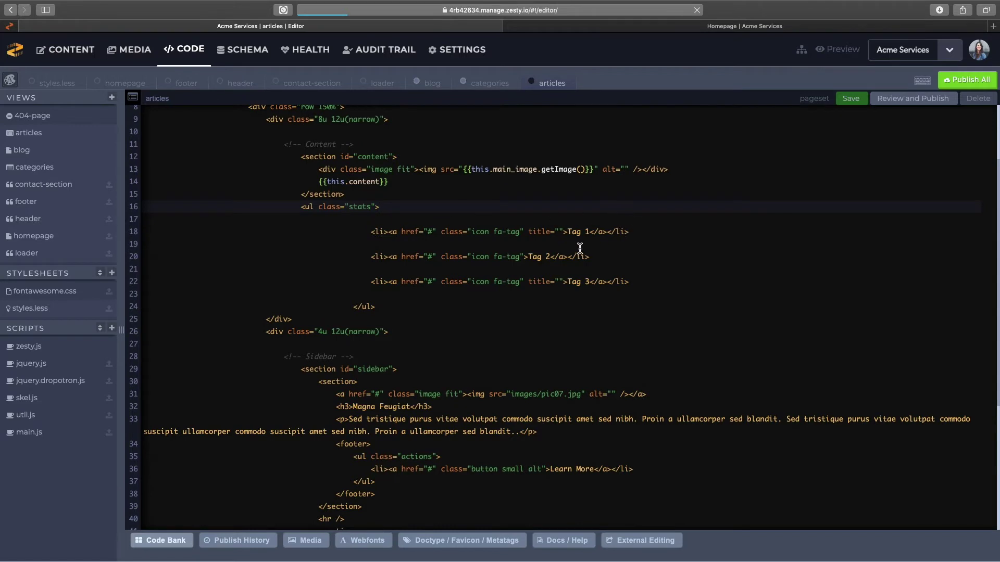
{"action": "left_click", "coordinate": [384, 221]}
{"action": "left_click_drag", "start_coordinate": [640, 235], "coordinate": [659, 284]}
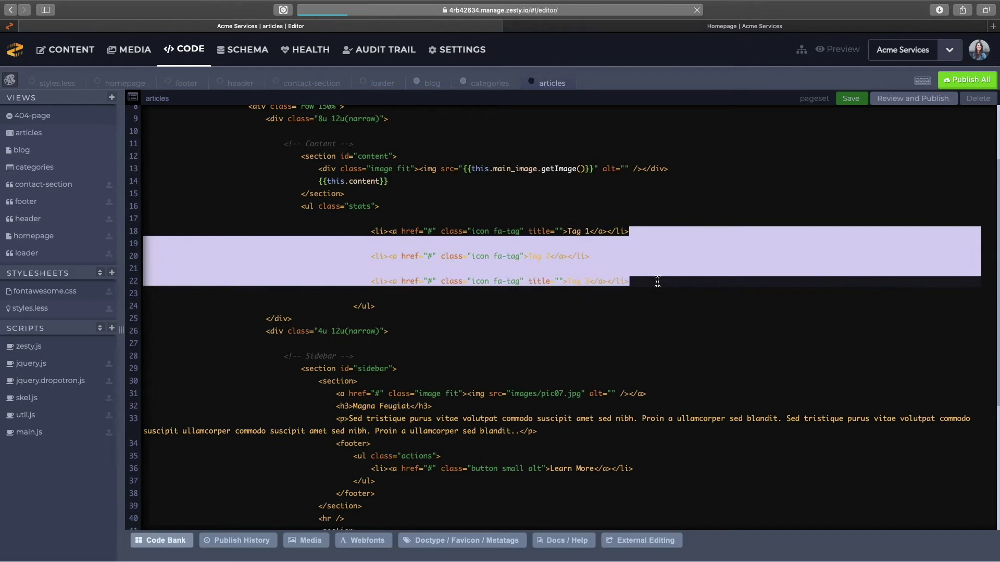
{"action": "key", "text": "BackSpace"}
Start an each loop over categories where find(z.zuid,'{this.categories}') matches.
{"action": "type", "text": "{"}
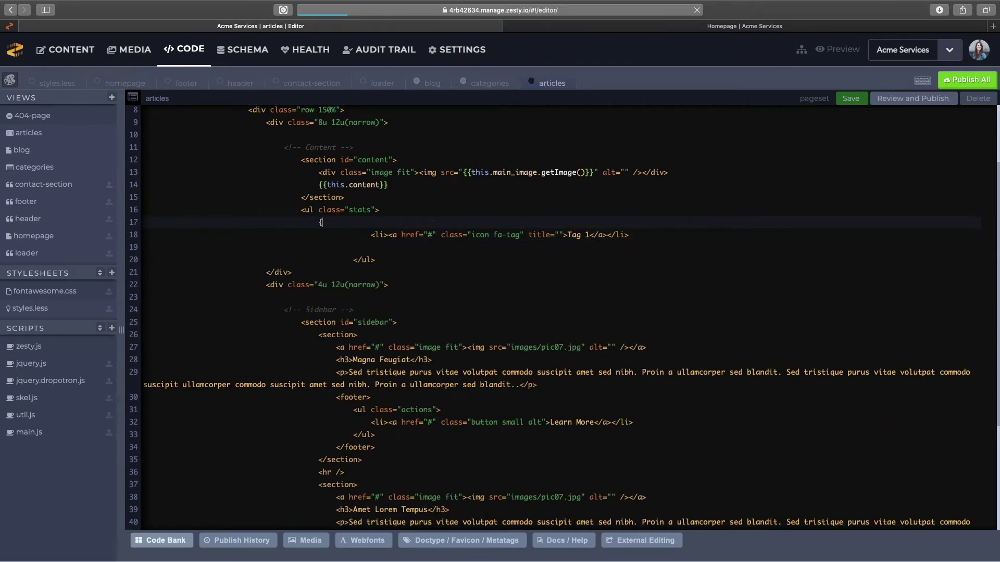
{"action": "type", "text": "{each categories"}
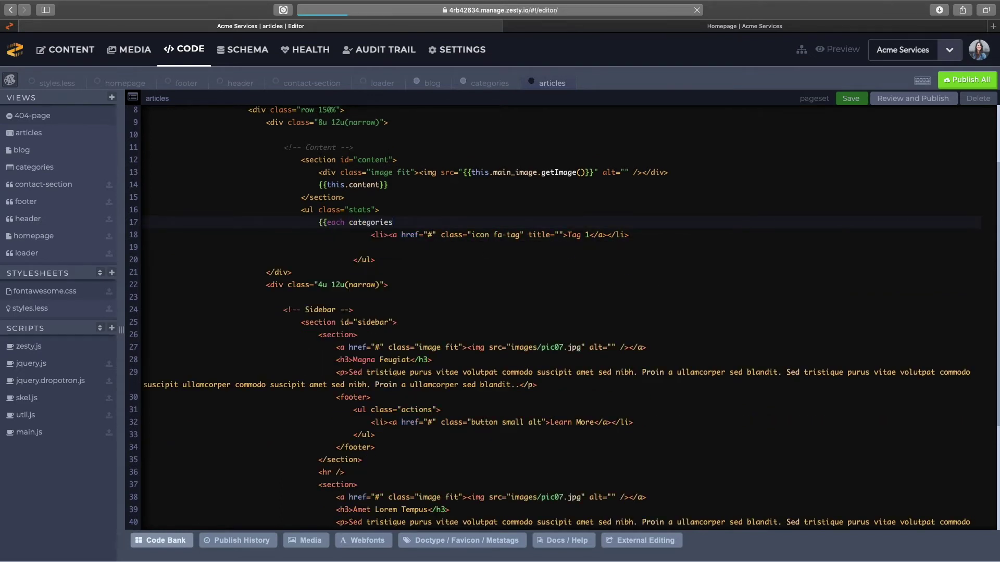
{"action": "type", "text": " as category"}
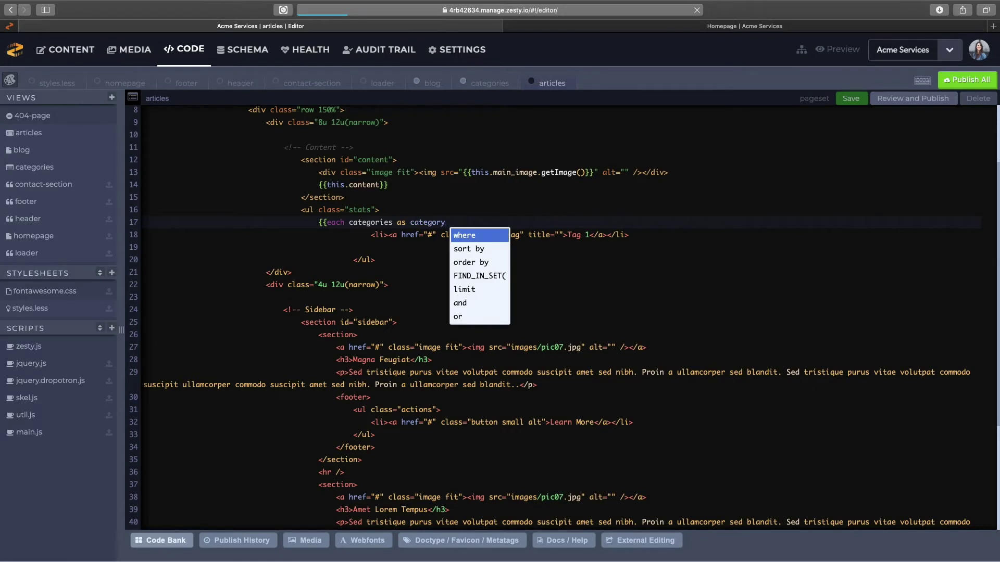
{"action": "key", "text": "Return"}
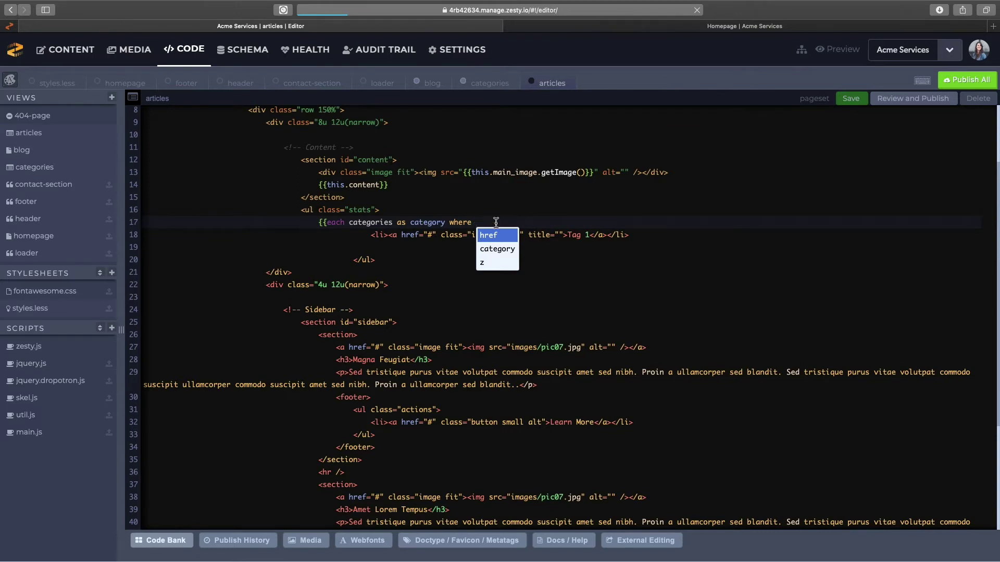
{"action": "type", "text": "find_in_set"}
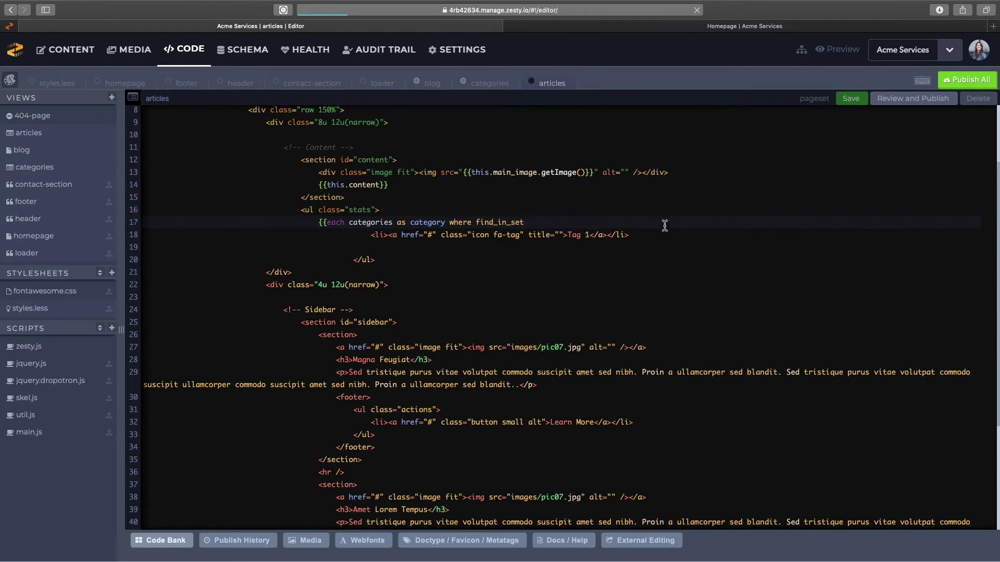
{"action": "type", "text": "("}
{"action": "scroll", "coordinate": [527, 230], "scroll_direction": "up", "scroll_amount": 1}
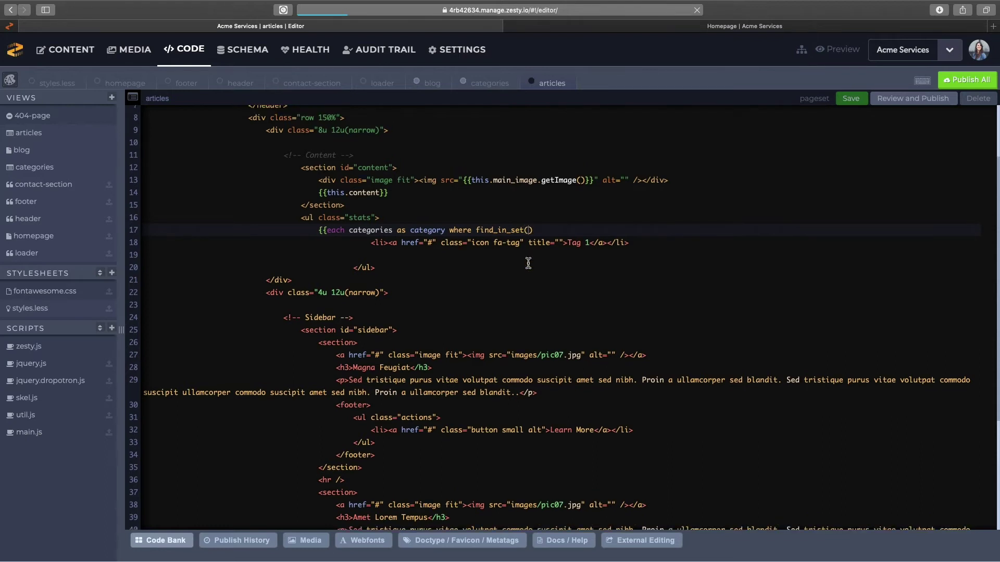
{"action": "type", "text": "z.zuid"}
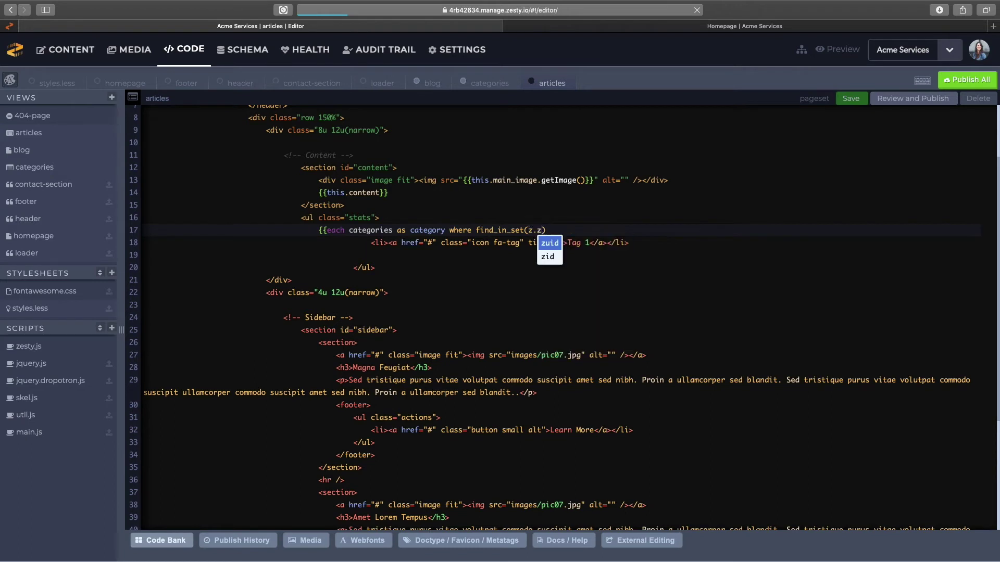
{"action": "type", "text": ",'"}
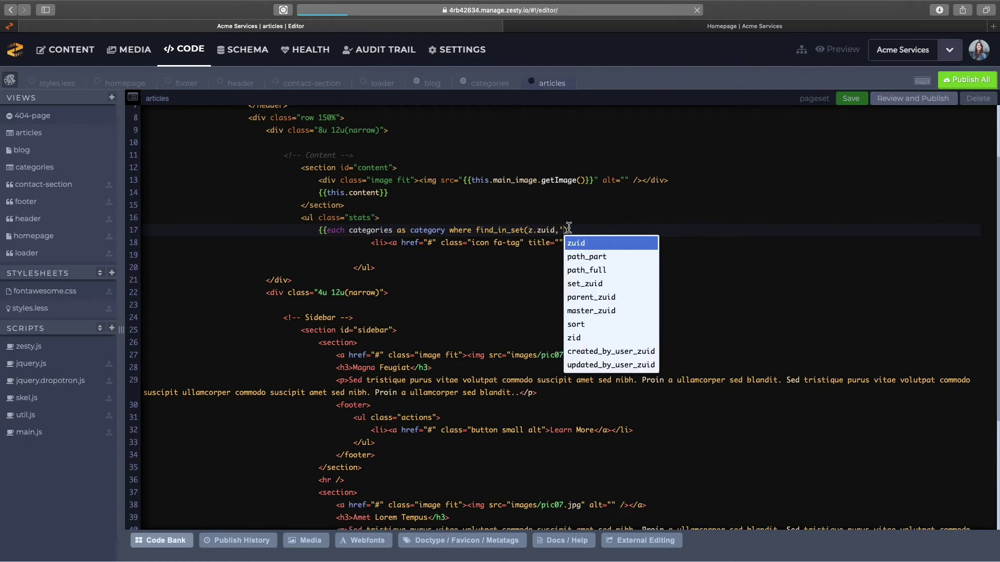
{"action": "scroll", "coordinate": [569, 228], "scroll_direction": "up", "scroll_amount": 1}
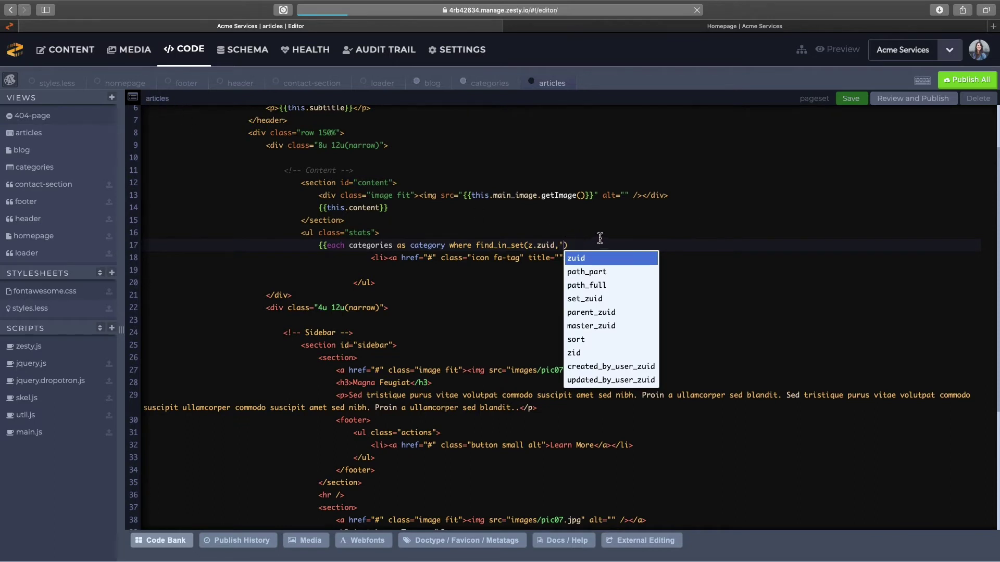
{"action": "key", "text": "BackSpace"}
{"action": "type", "text": "'"}
{"action": "type", "text": "{this."}
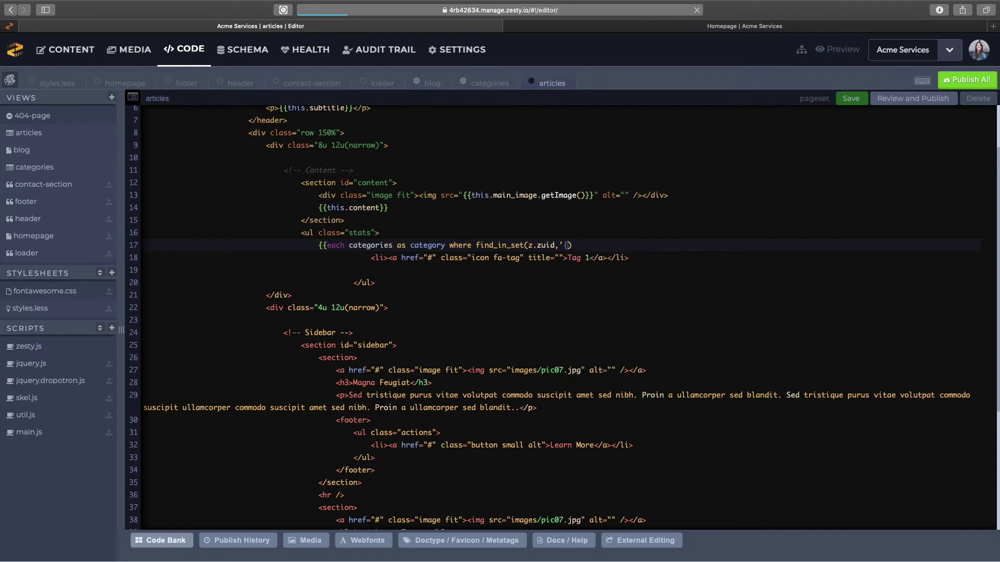
{"action": "type", "text": "c"}
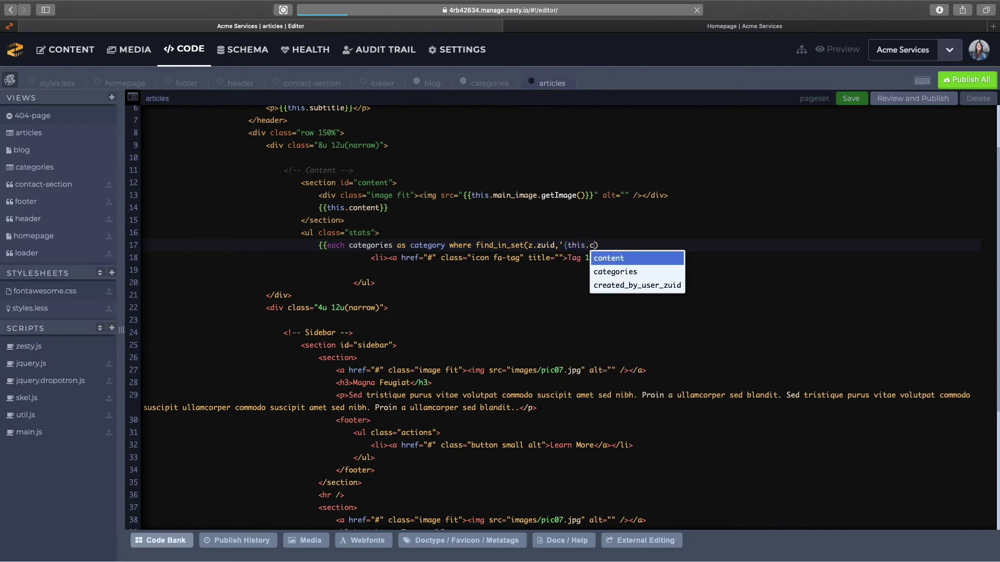
{"action": "left_click", "coordinate": [610, 272]}
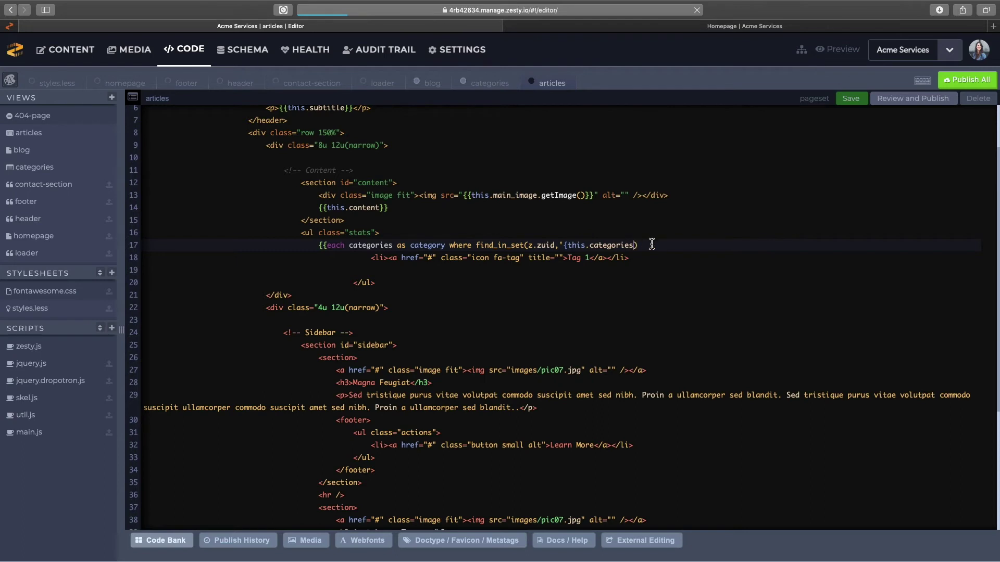
{"action": "type", "text": "}"}
{"action": "left_click", "coordinate": [667, 247]}
{"action": "type", "text": "}}"}
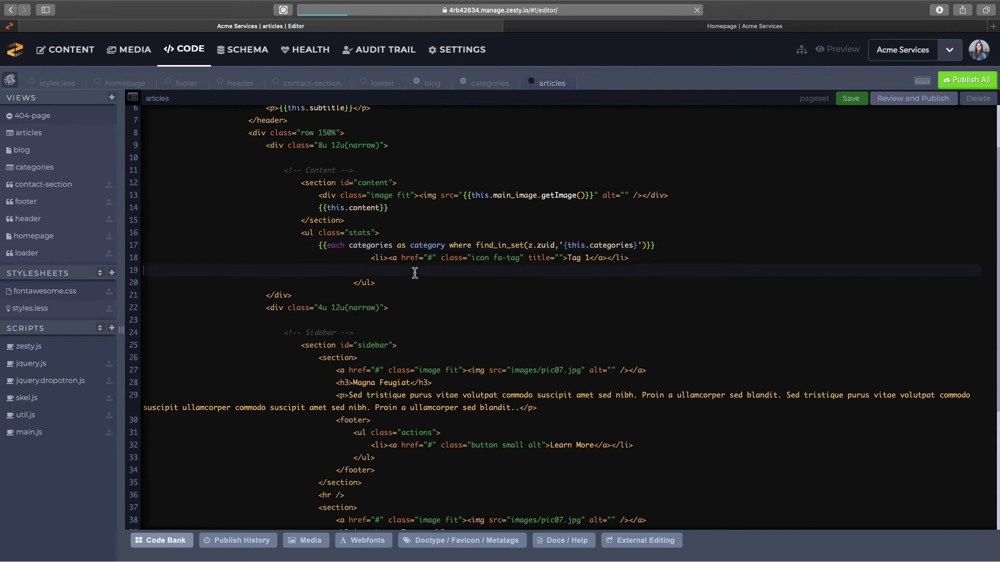
Close the loop with end-each; link the tag to {{category.getUrl()}}, labelled {{category.name}}.
{"action": "left_click", "coordinate": [415, 272]}
{"action": "type", "text": "{{end-"}
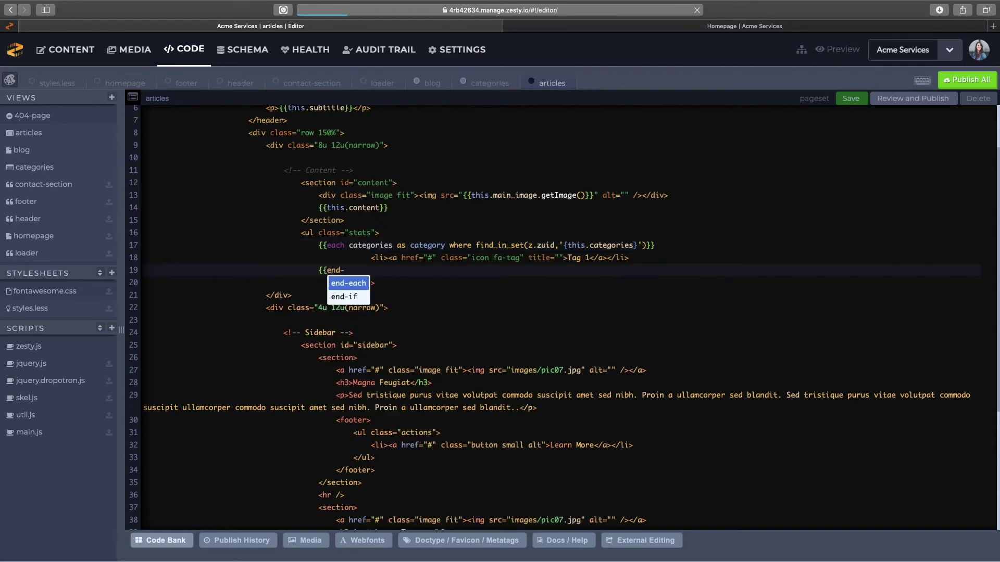
{"action": "key", "text": "Return"}
{"action": "left_click", "coordinate": [431, 258]}
{"action": "type", "text": "{{"}
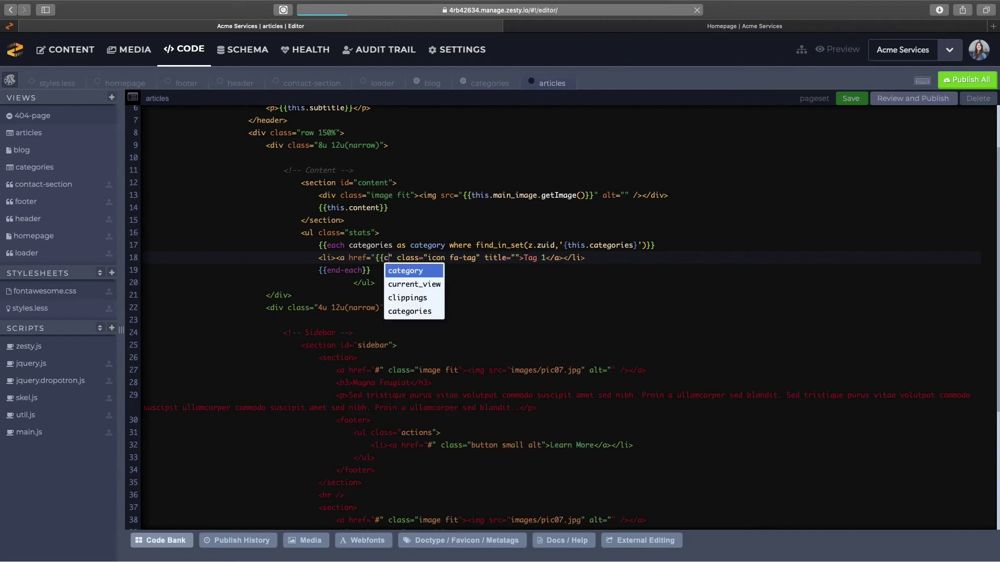
{"action": "type", "text": "category.getUrl()}}"}
{"action": "left_click_drag", "start_coordinate": [601, 258], "coordinate": [626, 258]}
{"action": "type", "text": "{{category.name}}"}
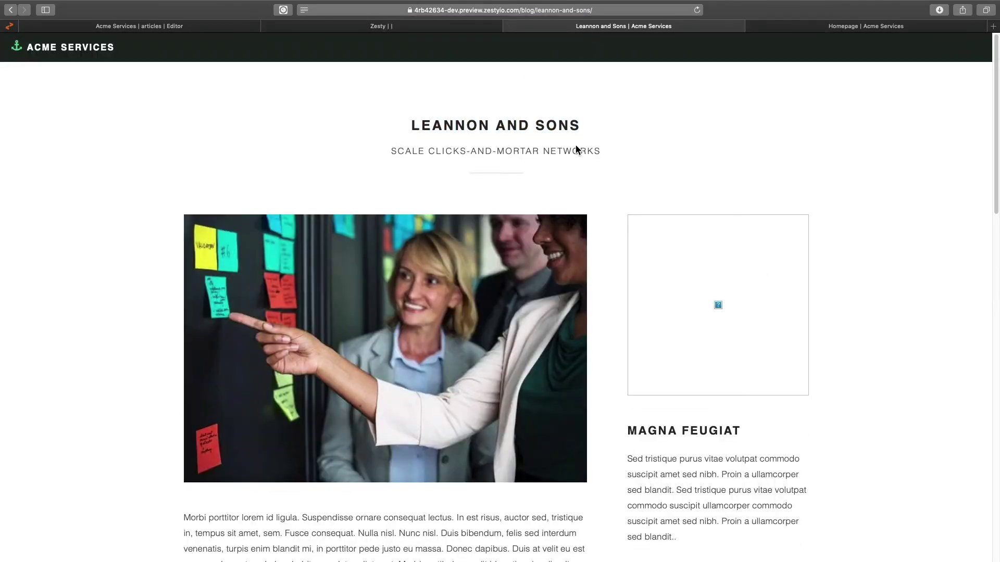
{"action": "scroll", "coordinate": [109, 143], "scroll_direction": "down", "scroll_amount": 4}
{"action": "scroll", "coordinate": [312, 193], "scroll_direction": "up", "scroll_amount": 1}
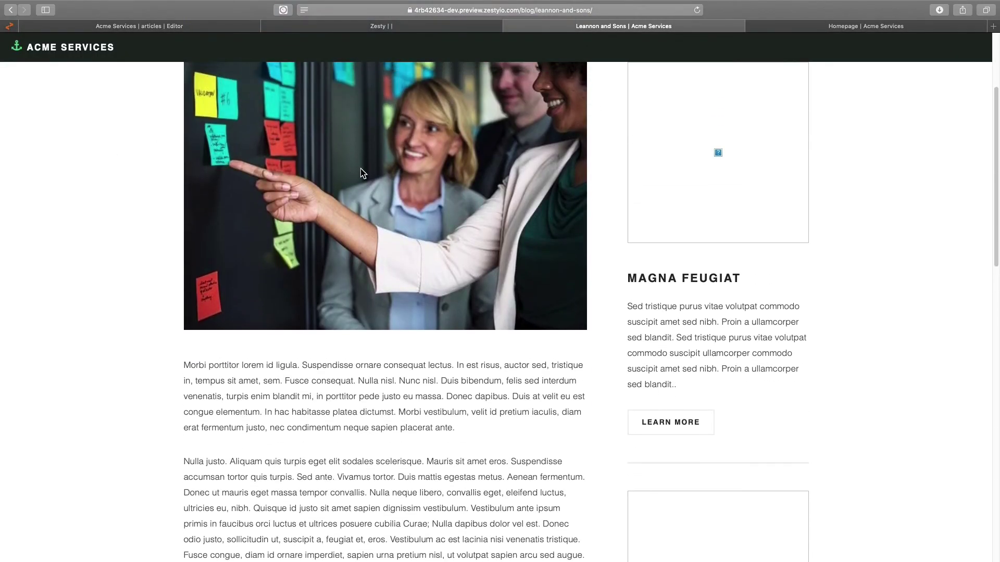
{"action": "scroll", "coordinate": [320, 189], "scroll_direction": "down", "scroll_amount": 3}
{"action": "scroll", "coordinate": [320, 192], "scroll_direction": "down", "scroll_amount": 8}
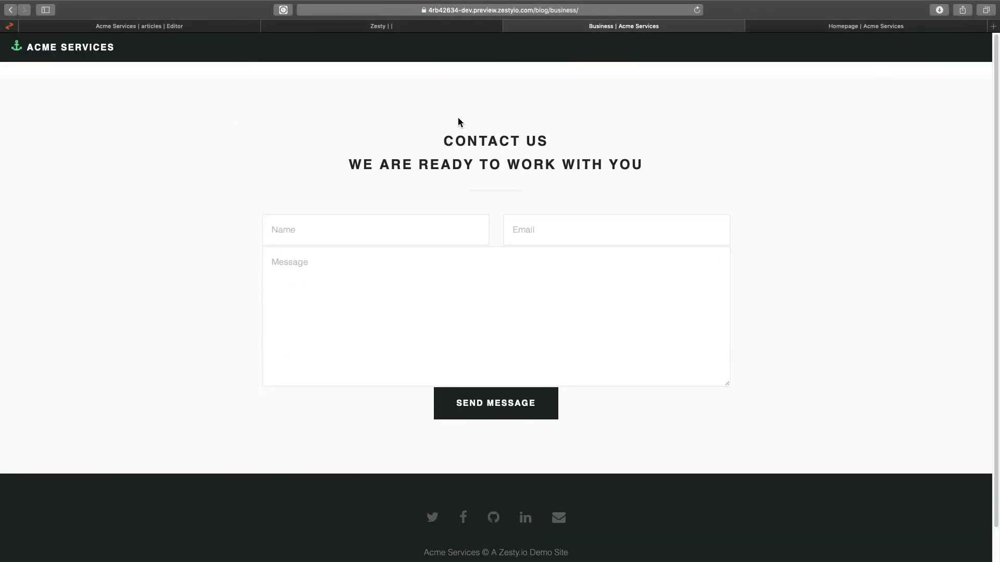
{"action": "left_click", "coordinate": [10, 10]}
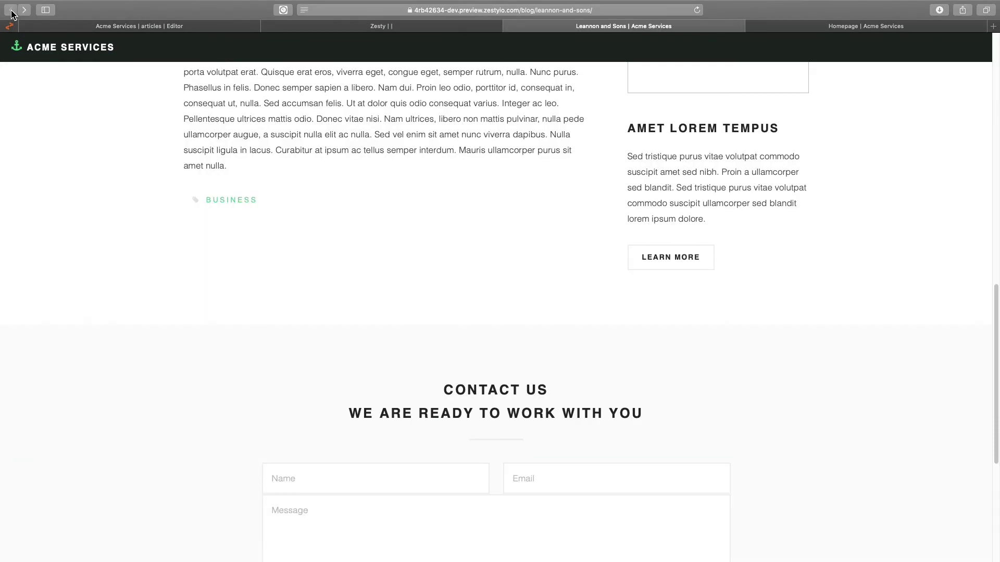
{"action": "scroll", "coordinate": [174, 184], "scroll_direction": "up", "scroll_amount": 10}
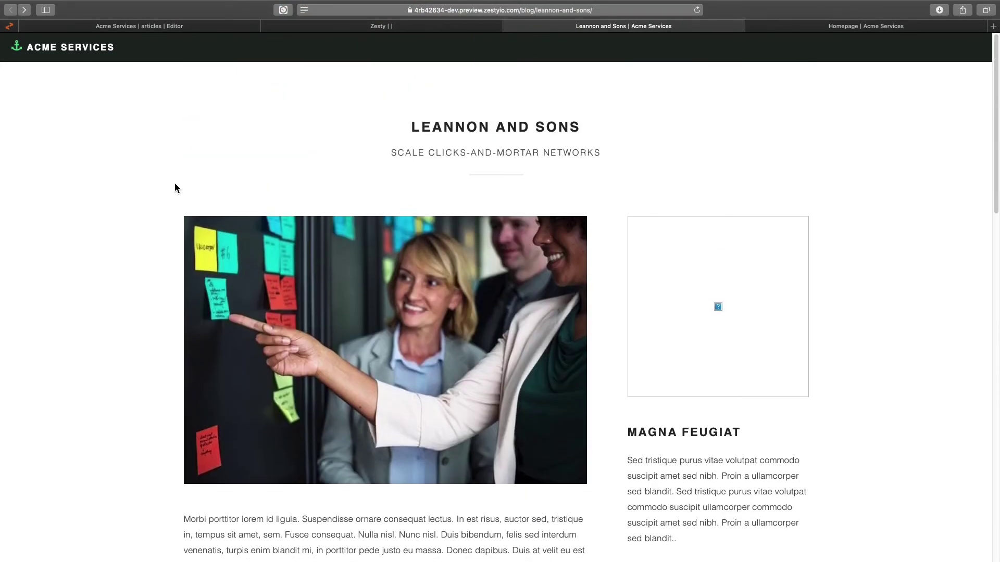
{"action": "scroll", "coordinate": [823, 402], "scroll_direction": "down", "scroll_amount": 10}
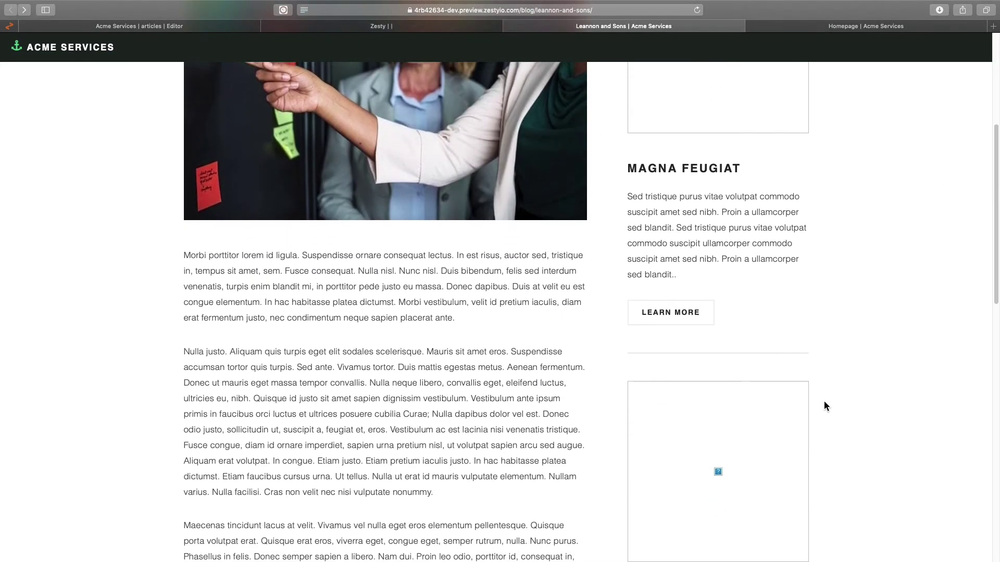
{"action": "scroll", "coordinate": [854, 422], "scroll_direction": "up", "scroll_amount": 15}
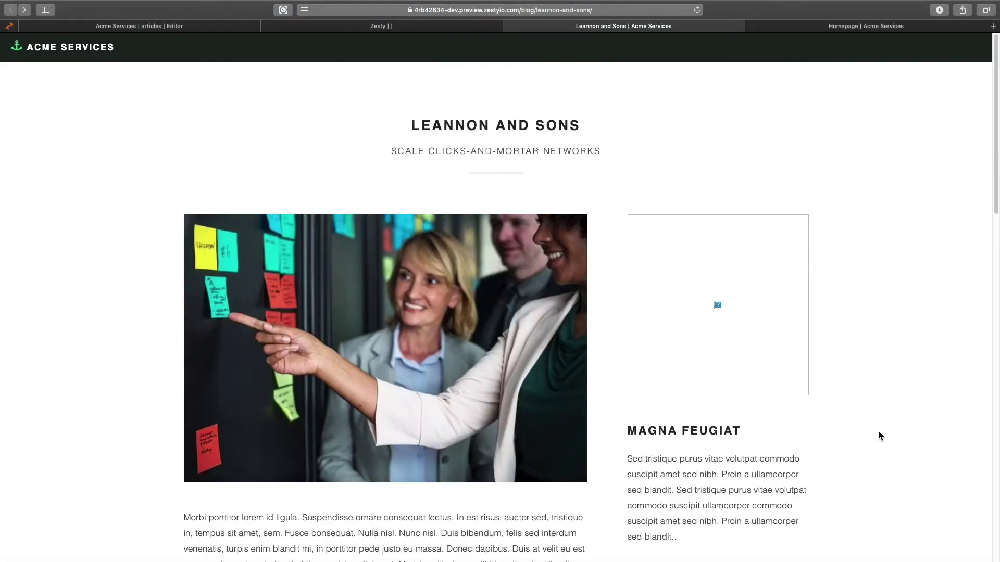
{"action": "scroll", "coordinate": [729, 234], "scroll_direction": "down", "scroll_amount": 5}
{"action": "left_click", "coordinate": [139, 26]}
Delete the second sidebar block and wrap the sidebar in an each categories loop with end-each.
{"action": "scroll", "coordinate": [389, 328], "scroll_direction": "down", "scroll_amount": 4}
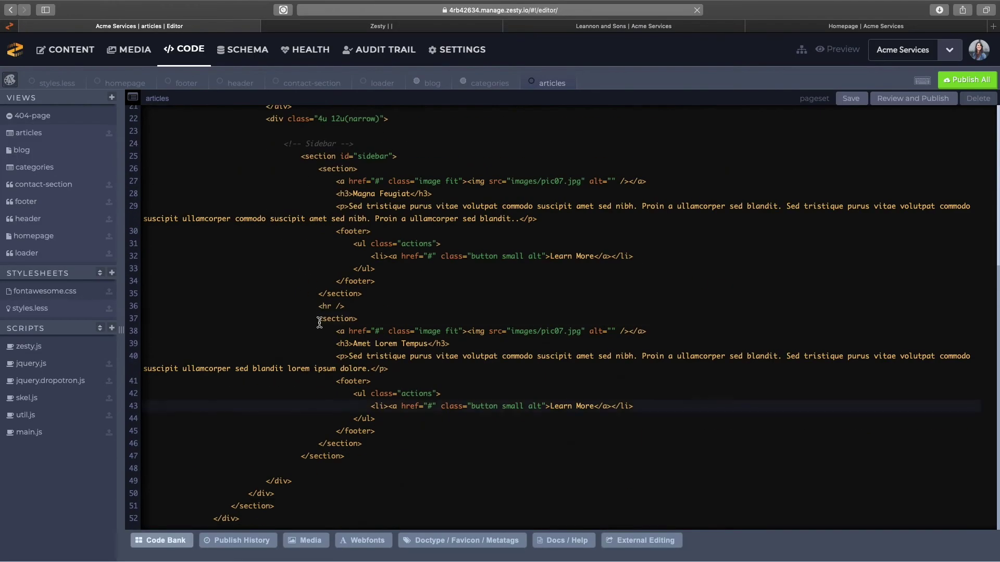
{"action": "left_click_drag", "start_coordinate": [319, 320], "coordinate": [361, 444]}
{"action": "key", "text": "BackSpace"}
{"action": "key", "text": "Return"}
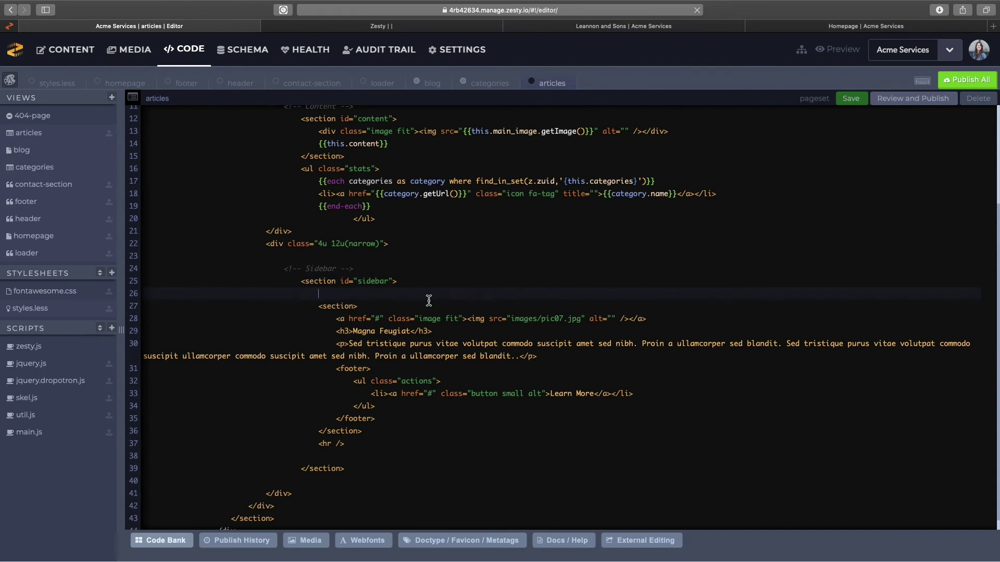
{"action": "type", "text": "{{each categories as c"}
{"action": "type", "text": "elatedcategor"}
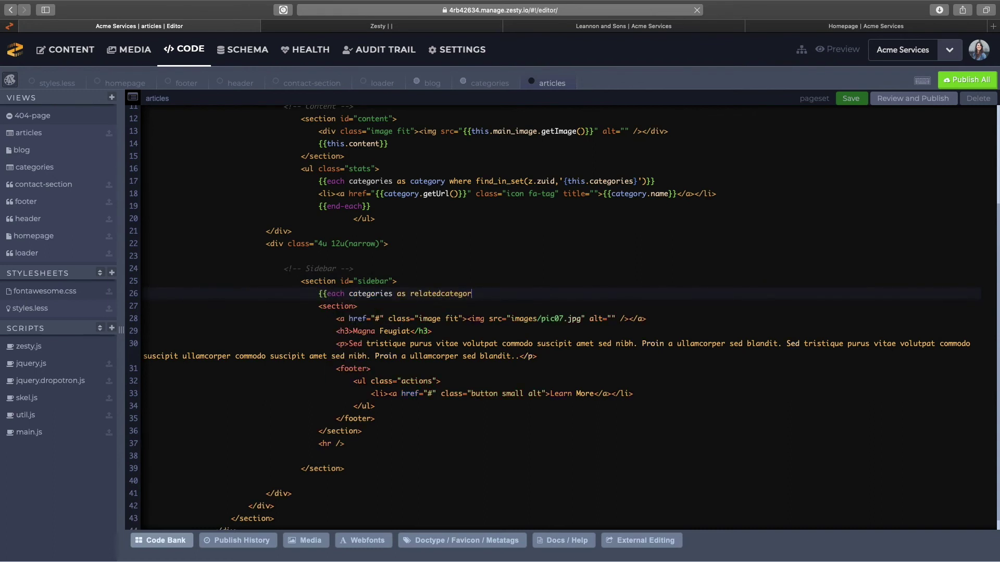
{"action": "type", "text": "y"}
{"action": "left_click", "coordinate": [527, 298]}
{"action": "left_click", "coordinate": [346, 455]}
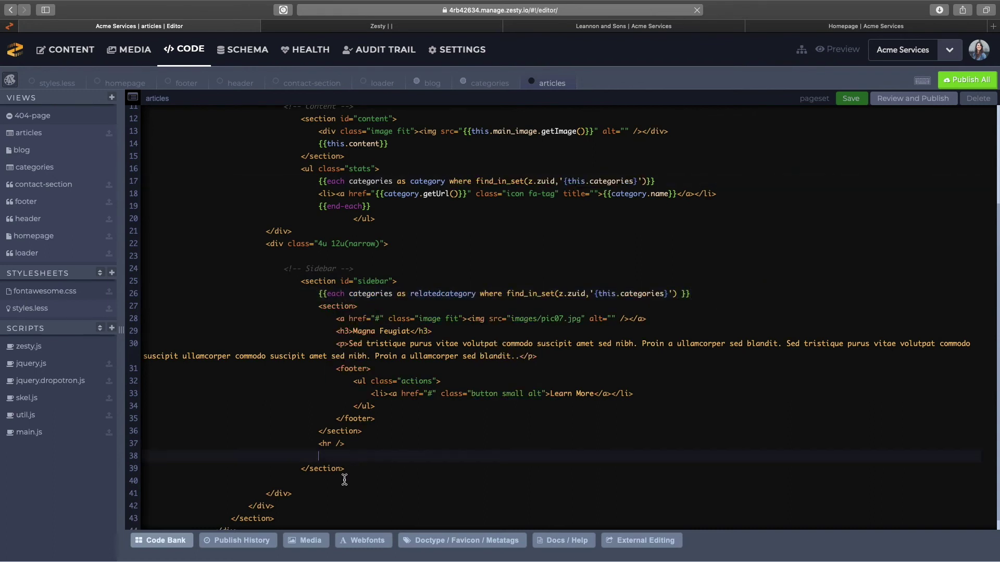
{"action": "type", "text": "{{end-each}}"}
Nest a find_in_set articles loop by categories, limiting categories to 2 and articles to 1.
{"action": "left_click", "coordinate": [712, 286]}
{"action": "key", "text": "Return"}
{"action": "type", "text": "{{each a"}
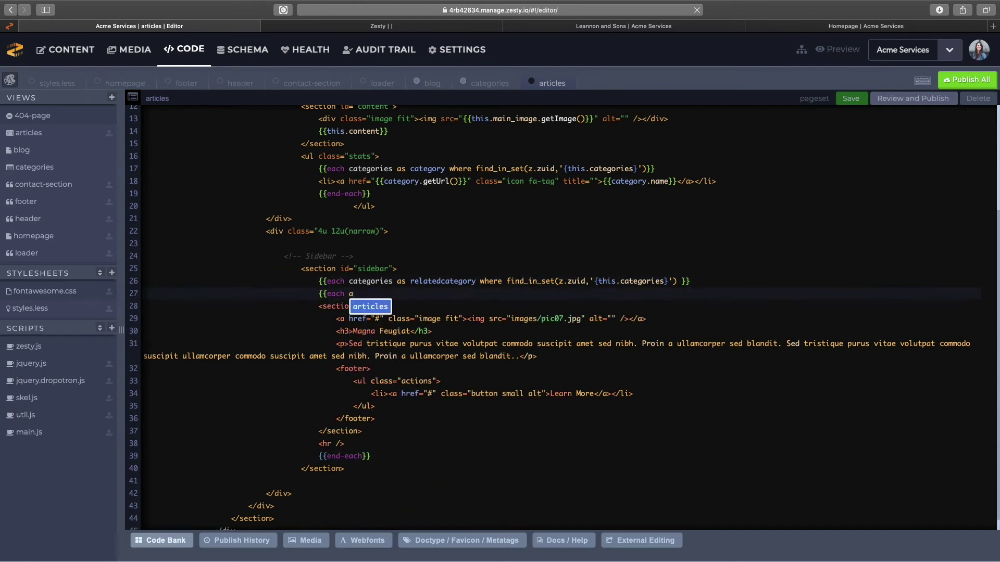
{"action": "type", "text": " where"}
{"action": "scroll", "coordinate": [464, 345], "scroll_direction": "up", "scroll_amount": 2}
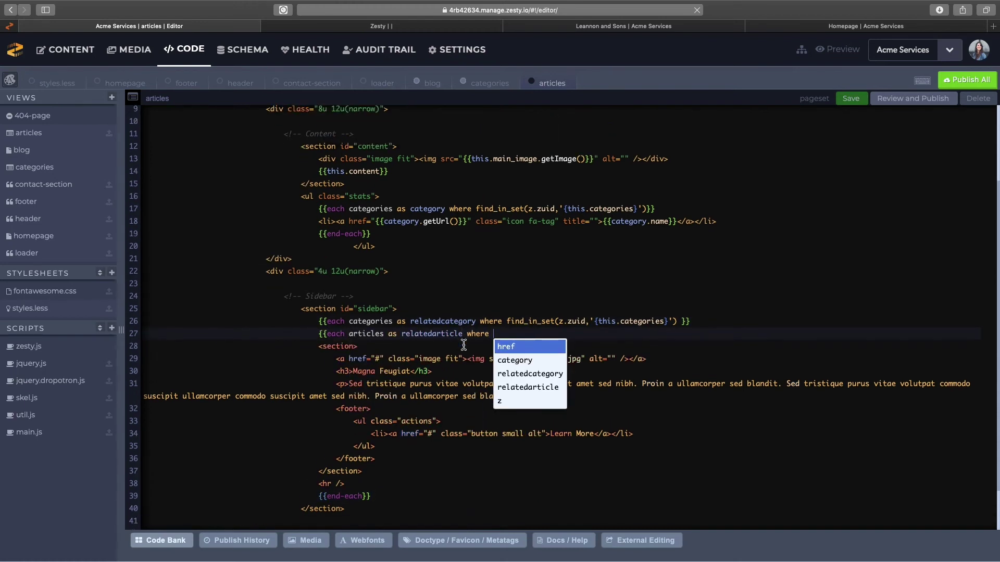
{"action": "type", "text": "find_in_set({relatedcategory.zuid},'{relatedarticle.t"}
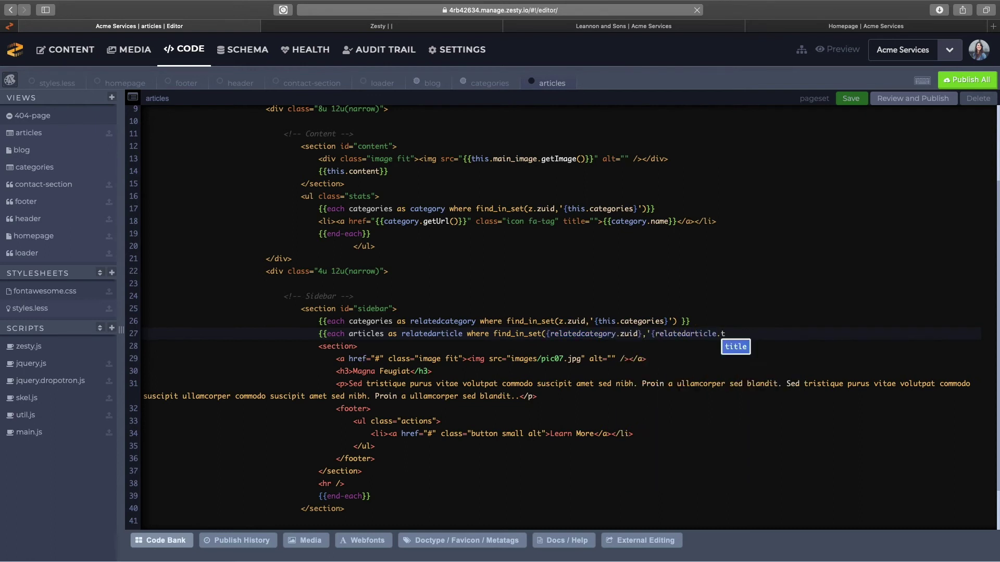
{"action": "key", "text": "BackSpace"}
{"action": "type", "text": "categories}')"}
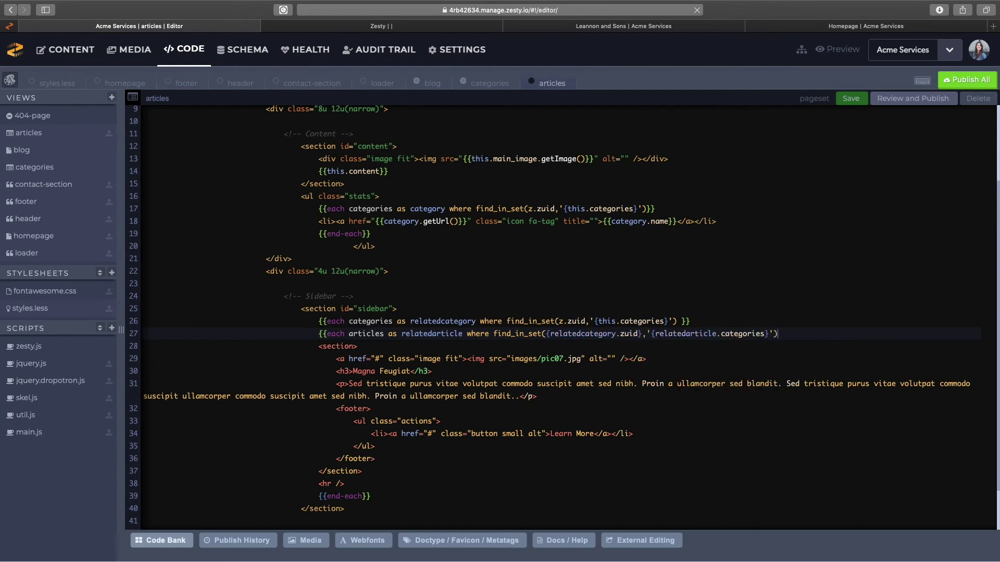
{"action": "type", "text": " }}"}
{"action": "left_click", "coordinate": [344, 483]}
{"action": "key", "text": "Return"}
{"action": "type", "text": "{{end-each}}"}
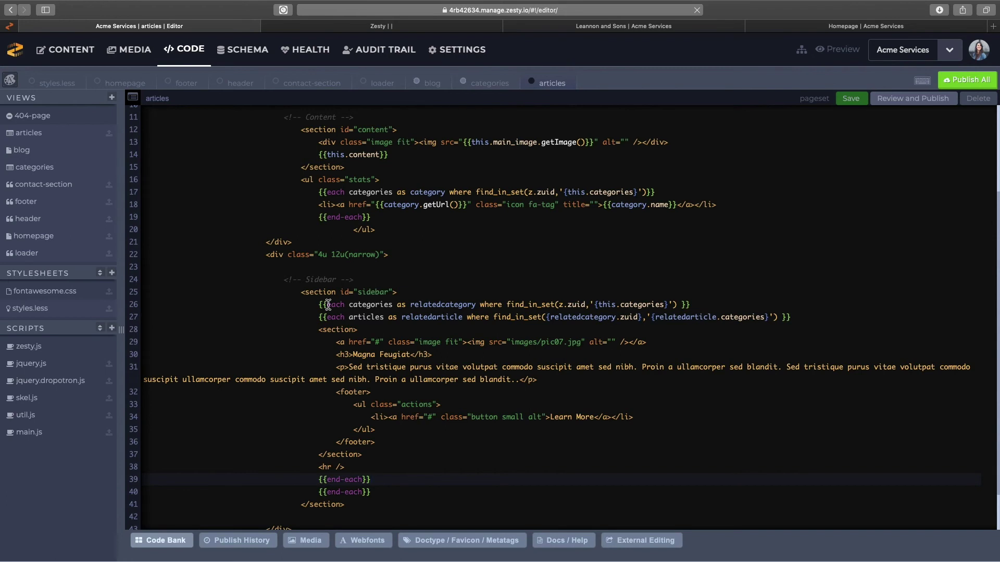
{"action": "type", "text": "limit 2"}
{"action": "left_click", "coordinate": [782, 317]}
{"action": "type", "text": "limit 1"}
Use relatedarticle title, 20-word content excerpt and getUrl() link in the sidebar, then save.
{"action": "scroll", "coordinate": [715, 270], "scroll_direction": "down", "scroll_amount": 2}
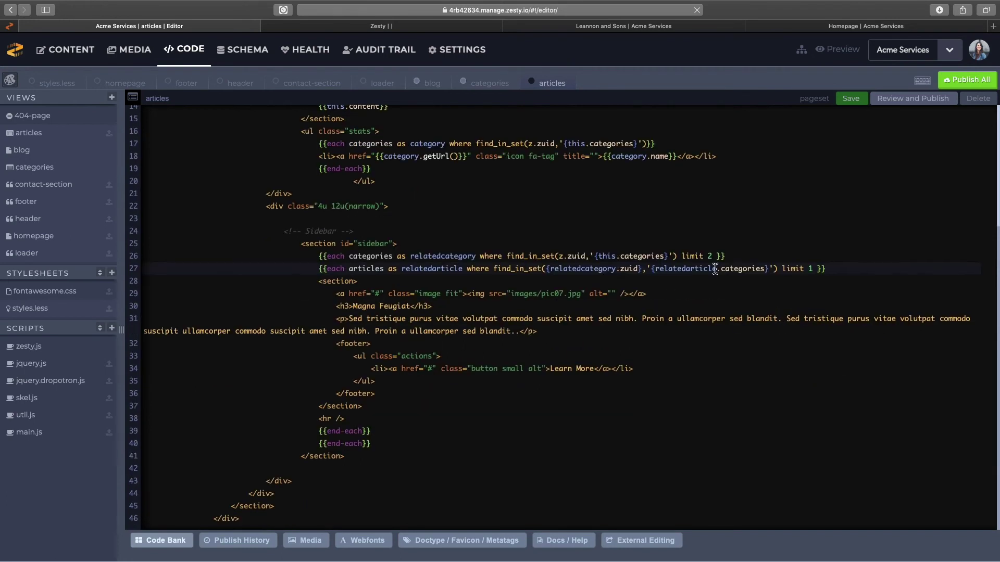
{"action": "type", "text": "{{relatedarticle.title}}"}
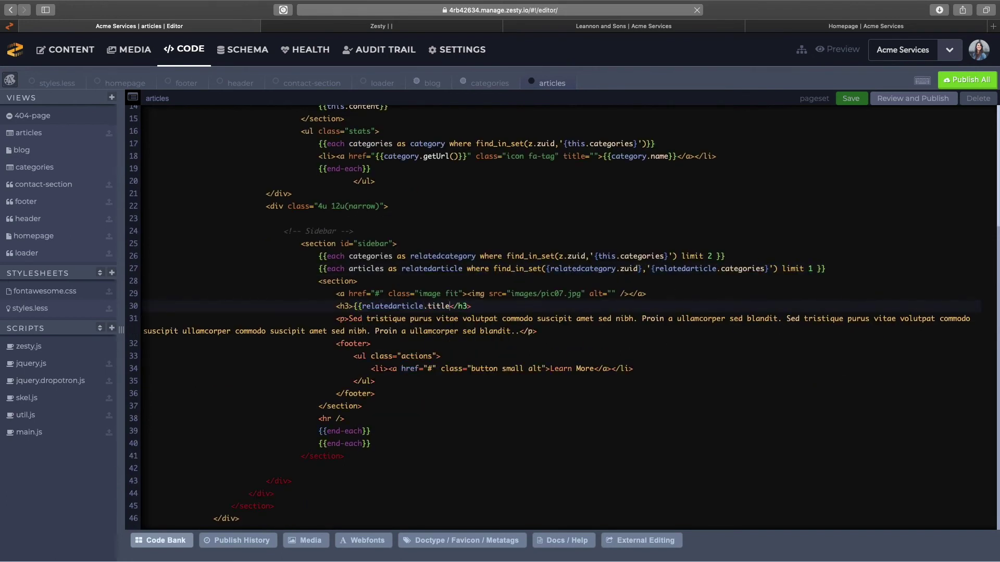
{"action": "left_click", "coordinate": [335, 318]}
{"action": "key", "text": "shift+End"}
{"action": "type", "text": "{{relatedarticle.content."}
{"action": "scroll", "coordinate": [531, 378], "scroll_direction": "down", "scroll_amount": 5}
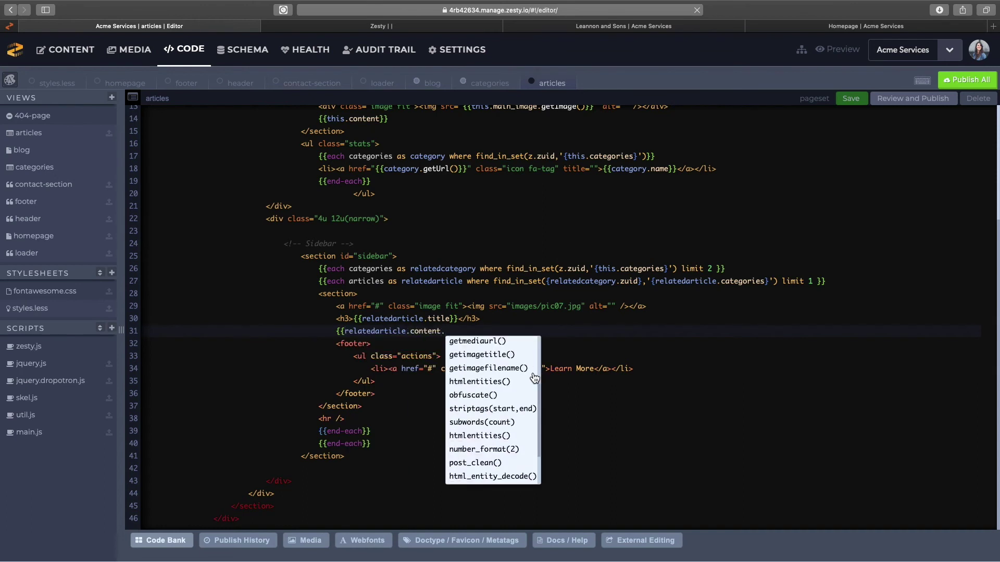
{"action": "left_click", "coordinate": [481, 370]}
{"action": "type", "text": "20)"}
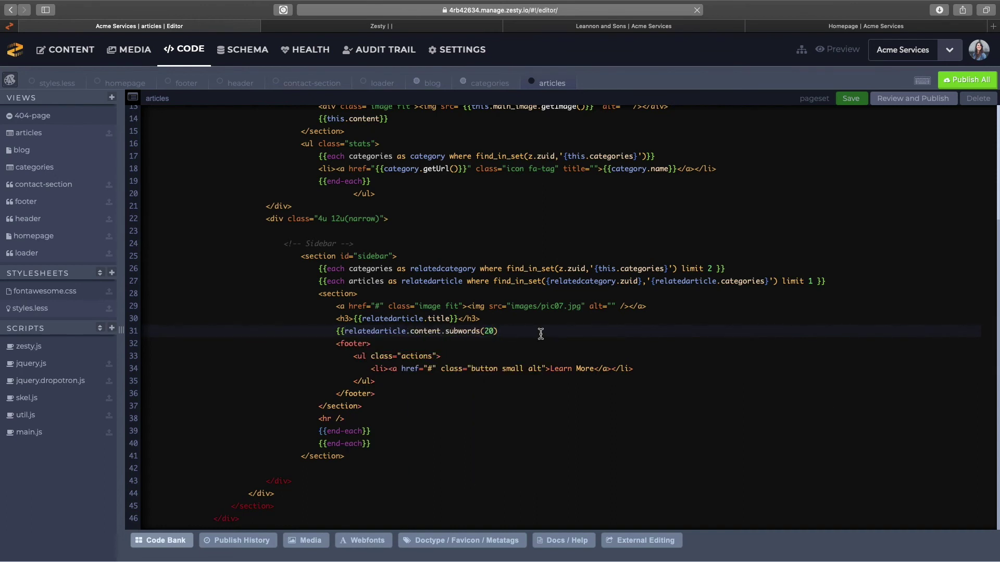
{"action": "type", "text": "}}..."}
{"action": "double_click", "coordinate": [432, 368]}
{"action": "type", "text": "{{relatedarticle.getUrl()}}"}
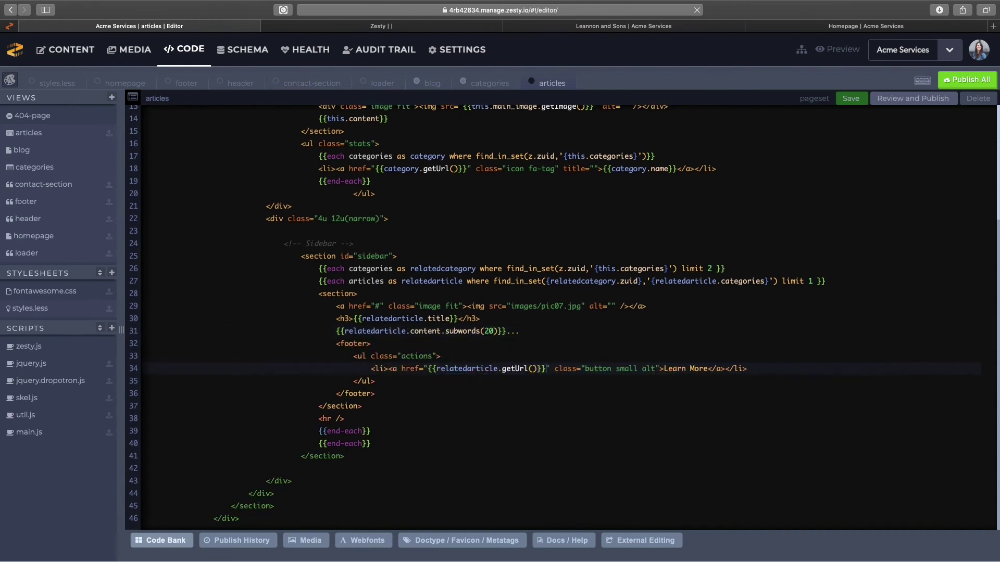
{"action": "key", "text": "super+s"}
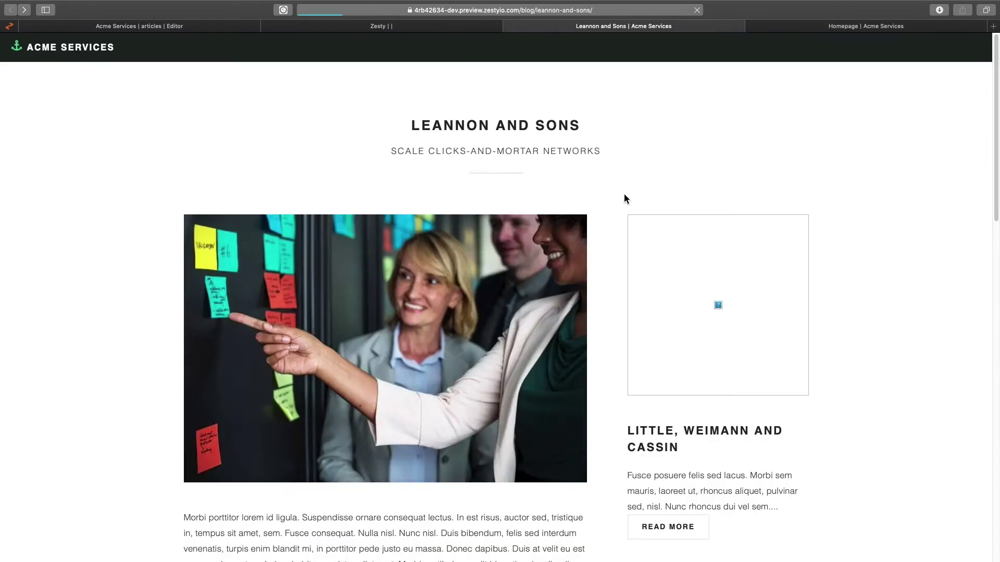
Set the sidebar thumbnail to {{relatedarticle.main_image.getImage()}} and check the related articles.
{"action": "scroll", "coordinate": [712, 328], "scroll_direction": "down", "scroll_amount": 5}
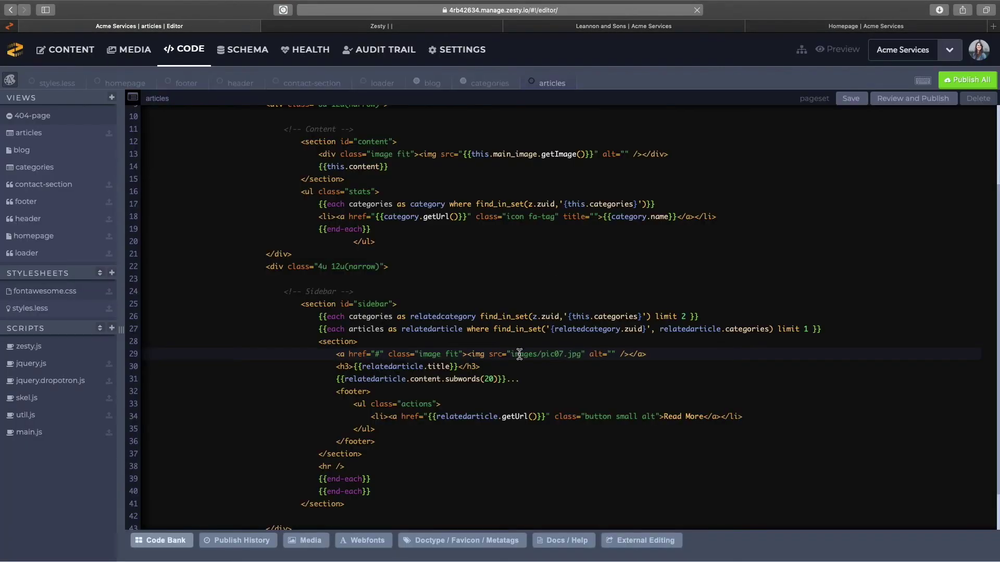
{"action": "type", "text": "{{relatedarticle.main_image.getImage()}}"}
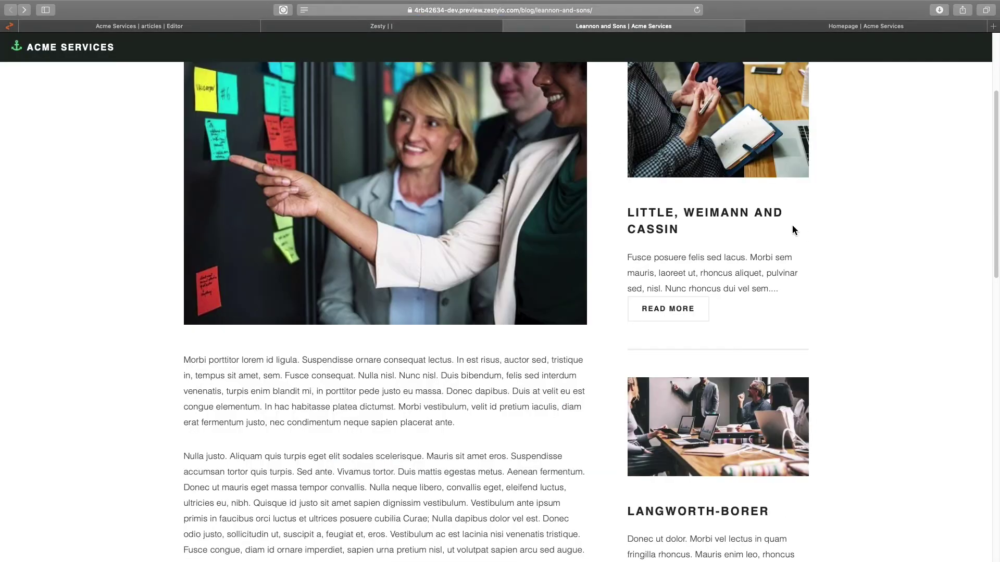
{"action": "scroll", "coordinate": [757, 309], "scroll_direction": "down", "scroll_amount": 3}
{"action": "scroll", "coordinate": [757, 310], "scroll_direction": "down", "scroll_amount": 8}
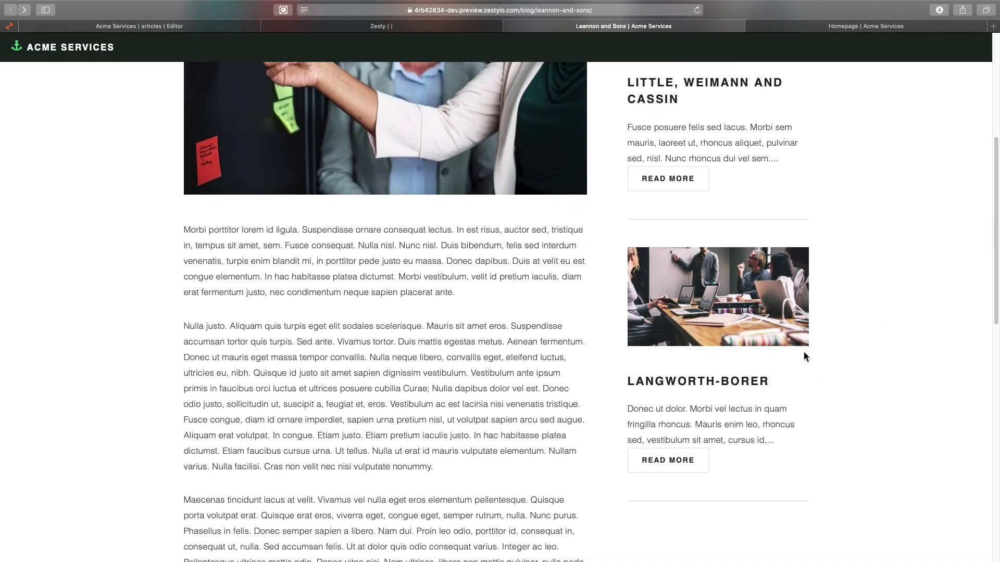
{"action": "scroll", "coordinate": [667, 305], "scroll_direction": "up", "scroll_amount": 8}
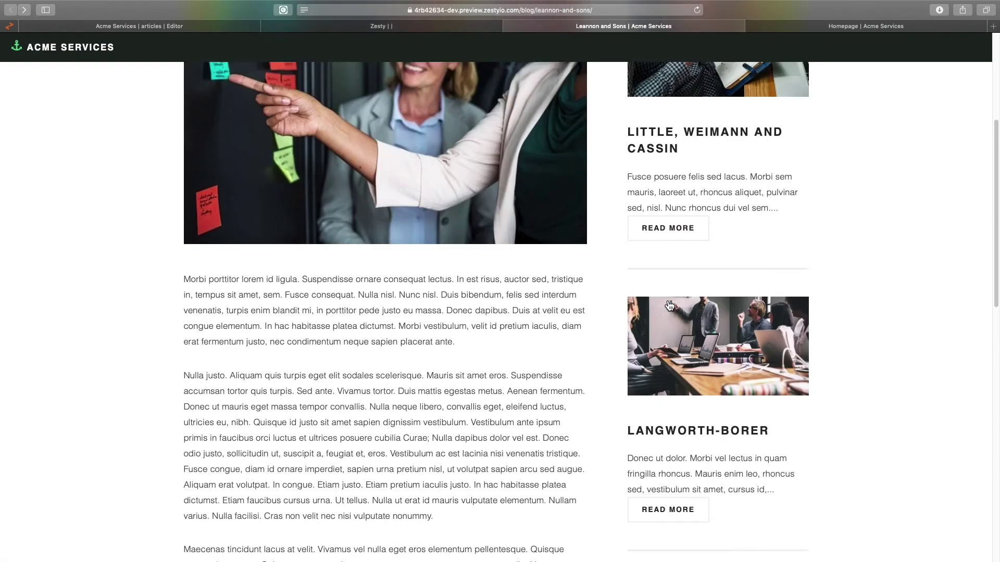
{"action": "scroll", "coordinate": [659, 408], "scroll_direction": "up", "scroll_amount": 1}
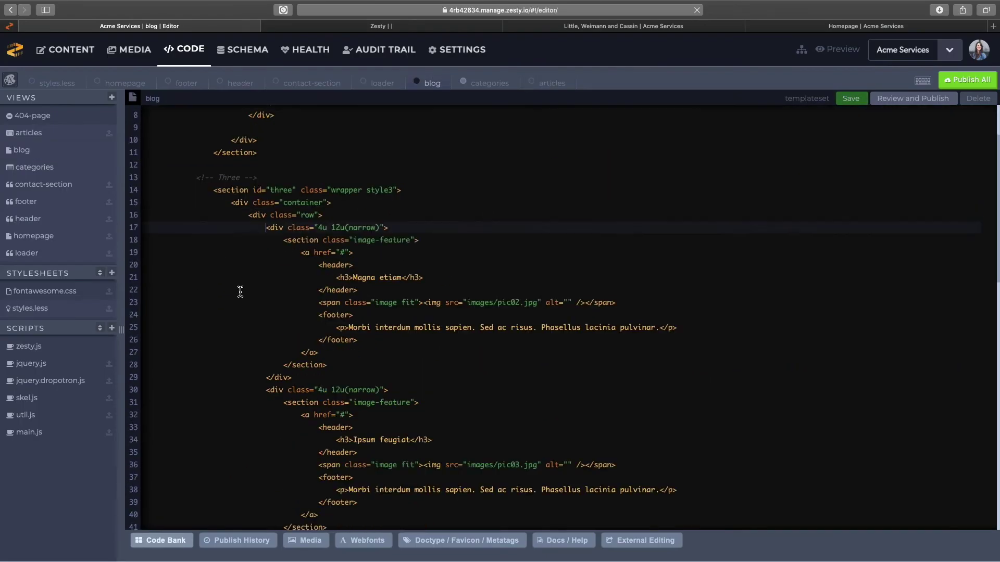
{"action": "left_click_drag", "start_coordinate": [239, 290], "coordinate": [309, 487]}
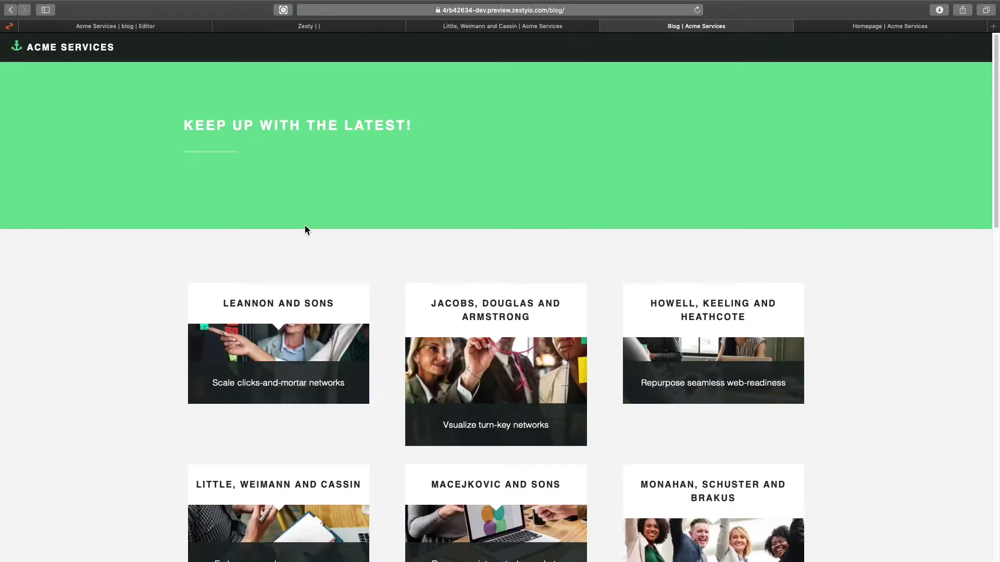
Scroll through the blog page's article cards.
{"action": "scroll", "coordinate": [304, 225], "scroll_direction": "down", "scroll_amount": 3}
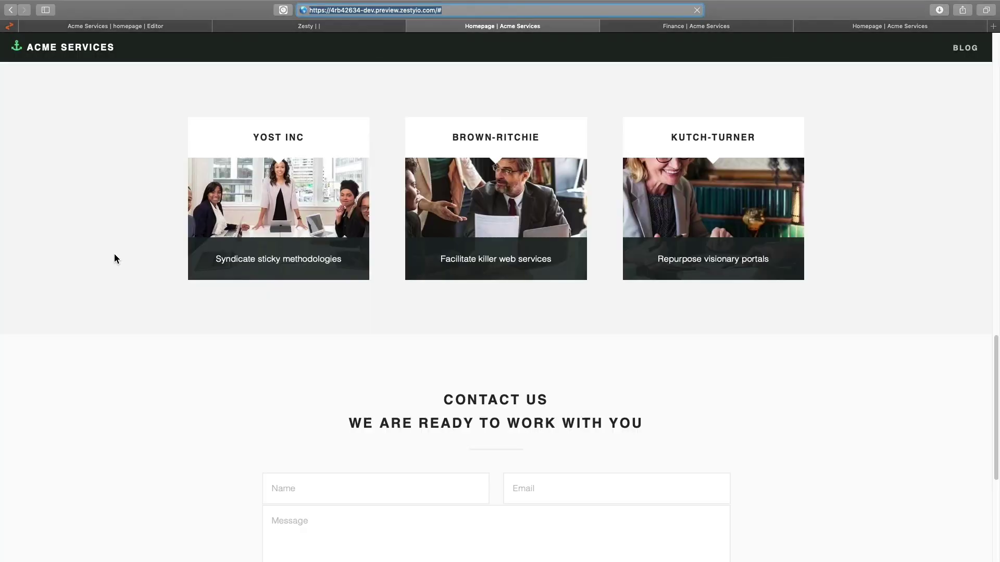
Reload the homepage preview, then browse the Technology category page and the Blog listing.
{"action": "scroll", "coordinate": [141, 276], "scroll_direction": "up", "scroll_amount": 3}
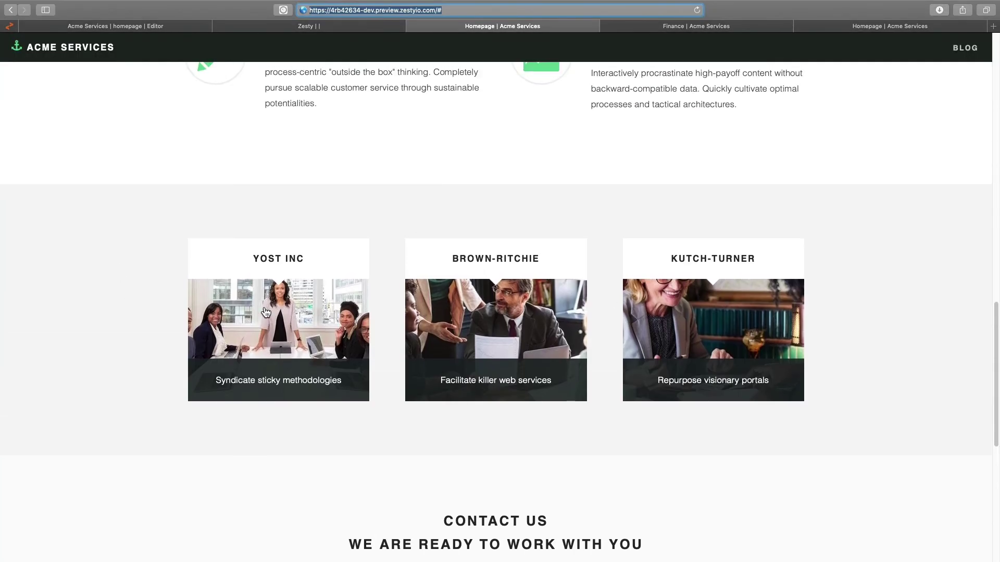
{"action": "scroll", "coordinate": [266, 312], "scroll_direction": "down", "scroll_amount": 2}
{"action": "key", "text": "Return"}
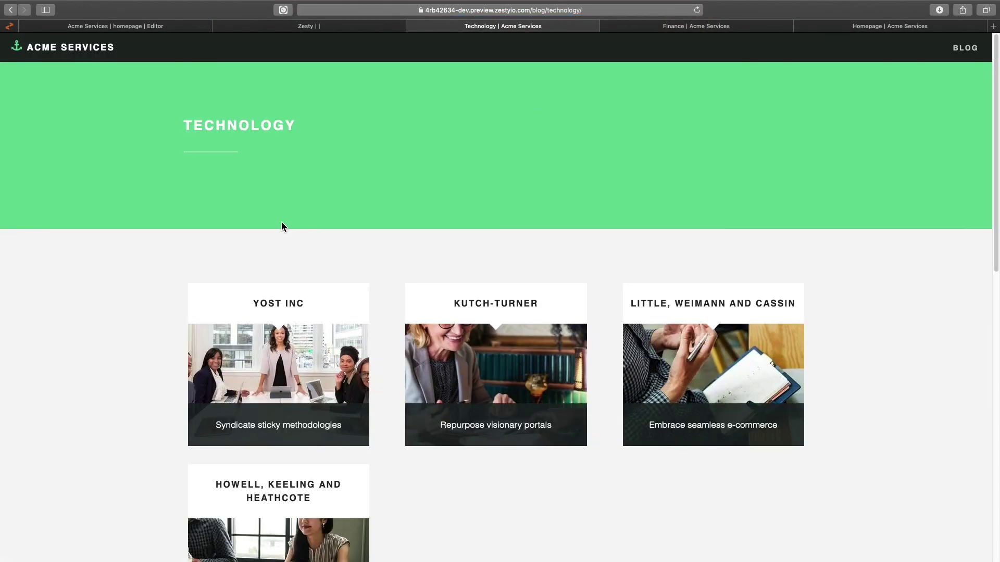
{"action": "scroll", "coordinate": [851, 255], "scroll_direction": "down", "scroll_amount": 5}
{"action": "scroll", "coordinate": [852, 257], "scroll_direction": "up", "scroll_amount": 5}
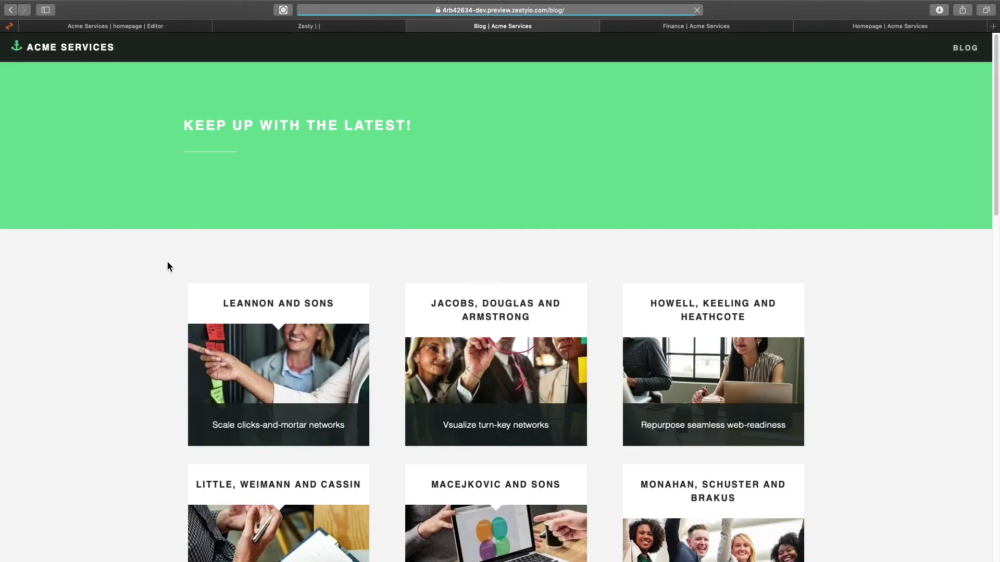
{"action": "scroll", "coordinate": [168, 261], "scroll_direction": "down", "scroll_amount": 3}
{"action": "scroll", "coordinate": [167, 266], "scroll_direction": "down", "scroll_amount": 10}
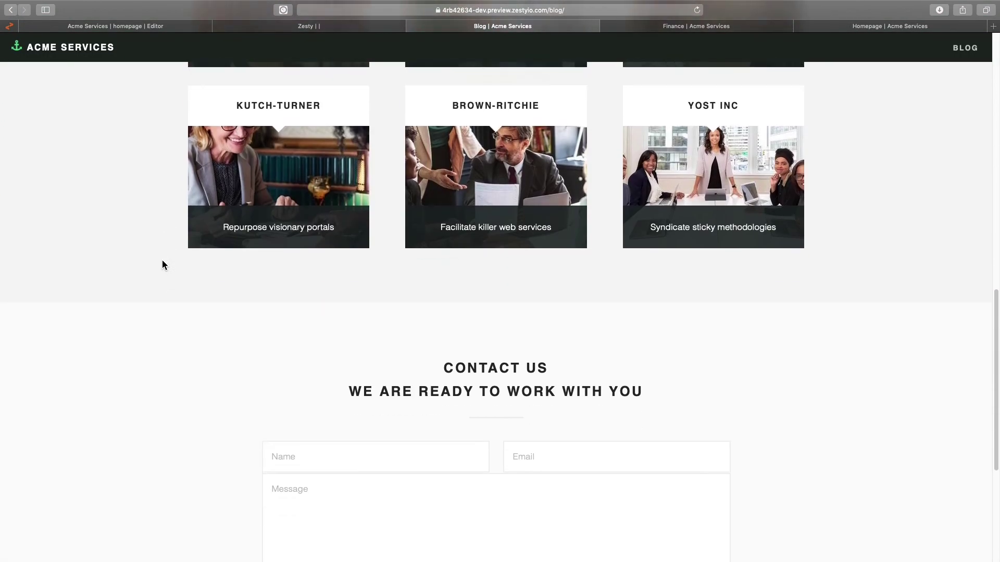
{"action": "scroll", "coordinate": [162, 264], "scroll_direction": "up", "scroll_amount": 5}
{"action": "scroll", "coordinate": [162, 260], "scroll_direction": "up", "scroll_amount": 6}
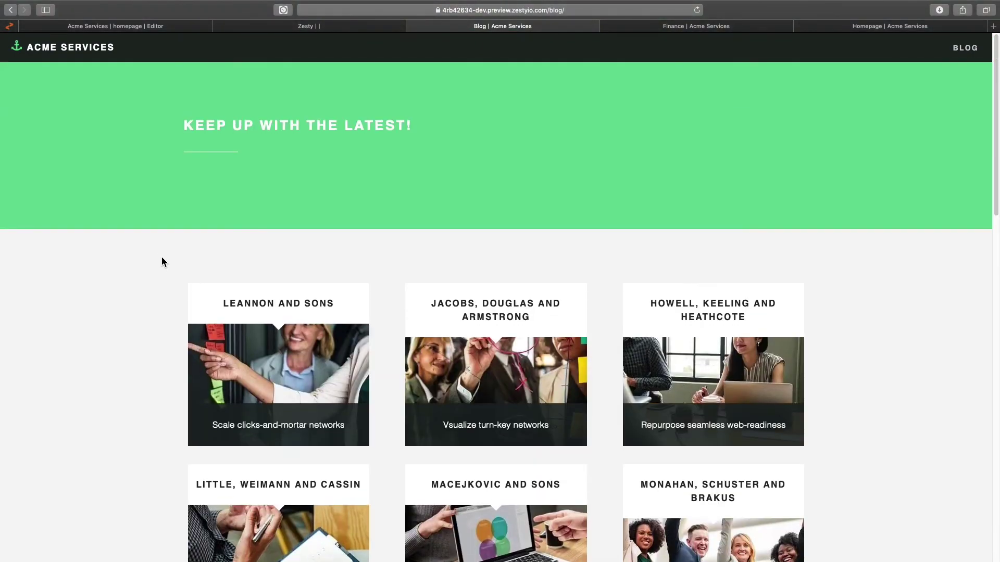